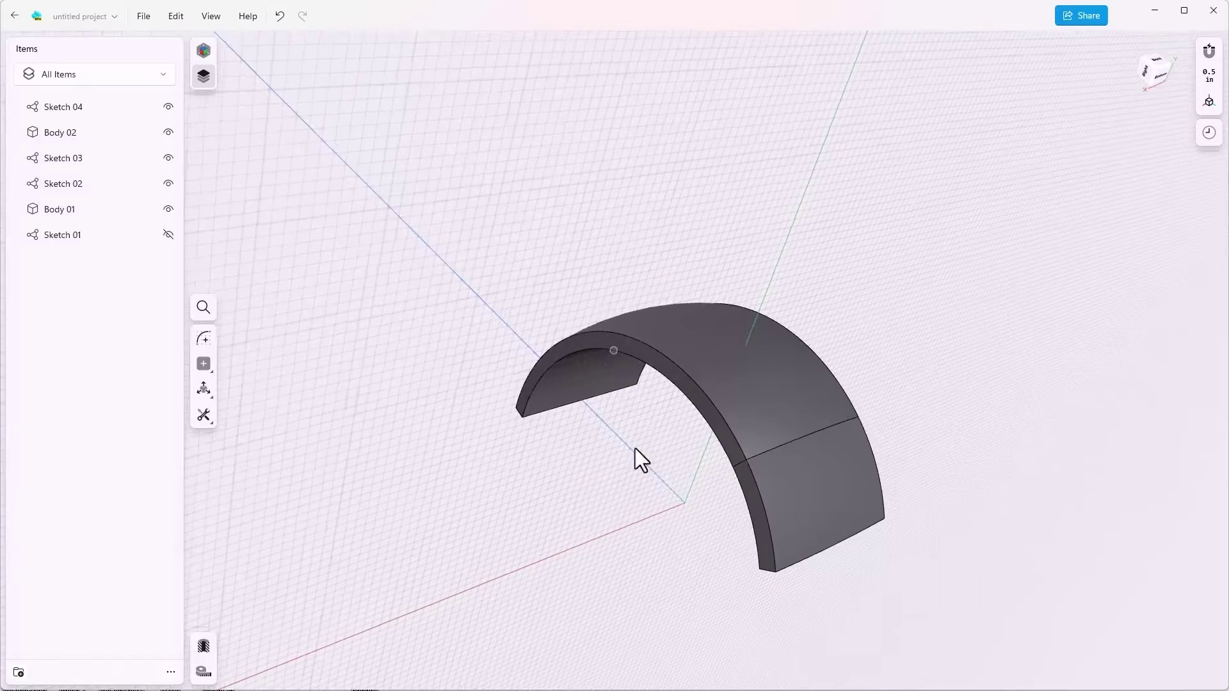
Define a Through 3 Points construction plane at the arch vertex, top-edge corner and lower corner
{"action": "middle_click_drag", "start_coordinate": [635, 448], "coordinate": [735, 440]}
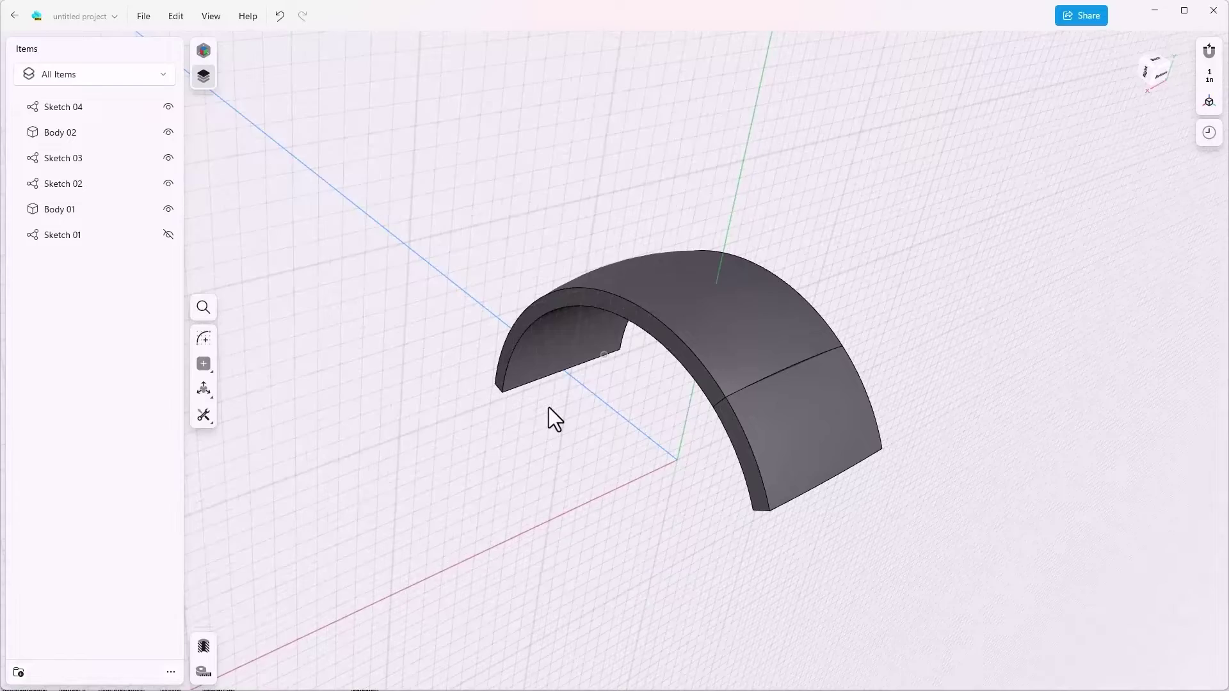
{"action": "scroll", "coordinate": [549, 408], "scroll_direction": "up", "scroll_amount": 2}
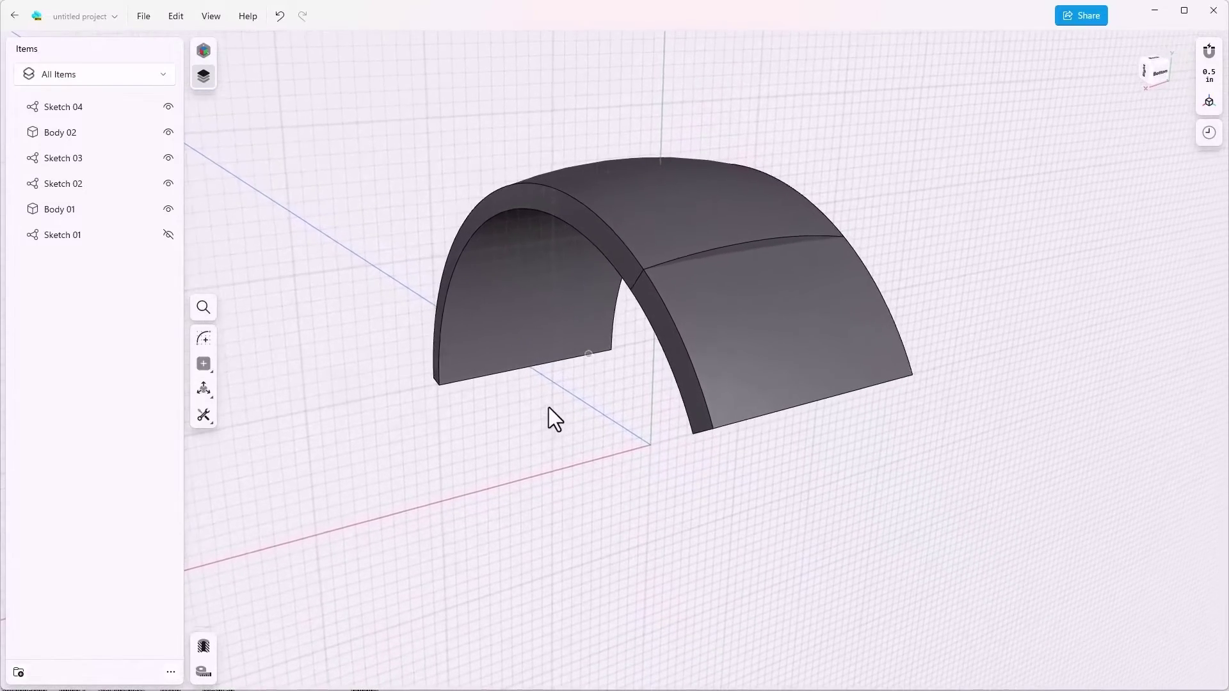
{"action": "left_click", "coordinate": [204, 364]}
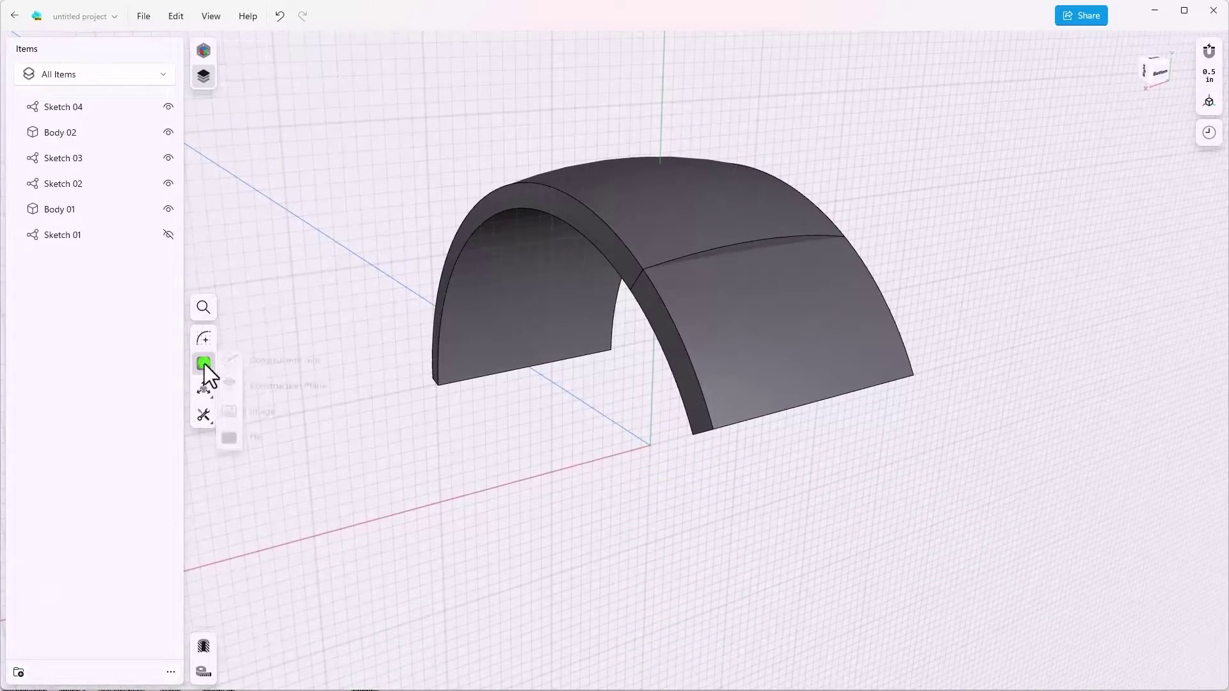
{"action": "left_click", "coordinate": [278, 388]}
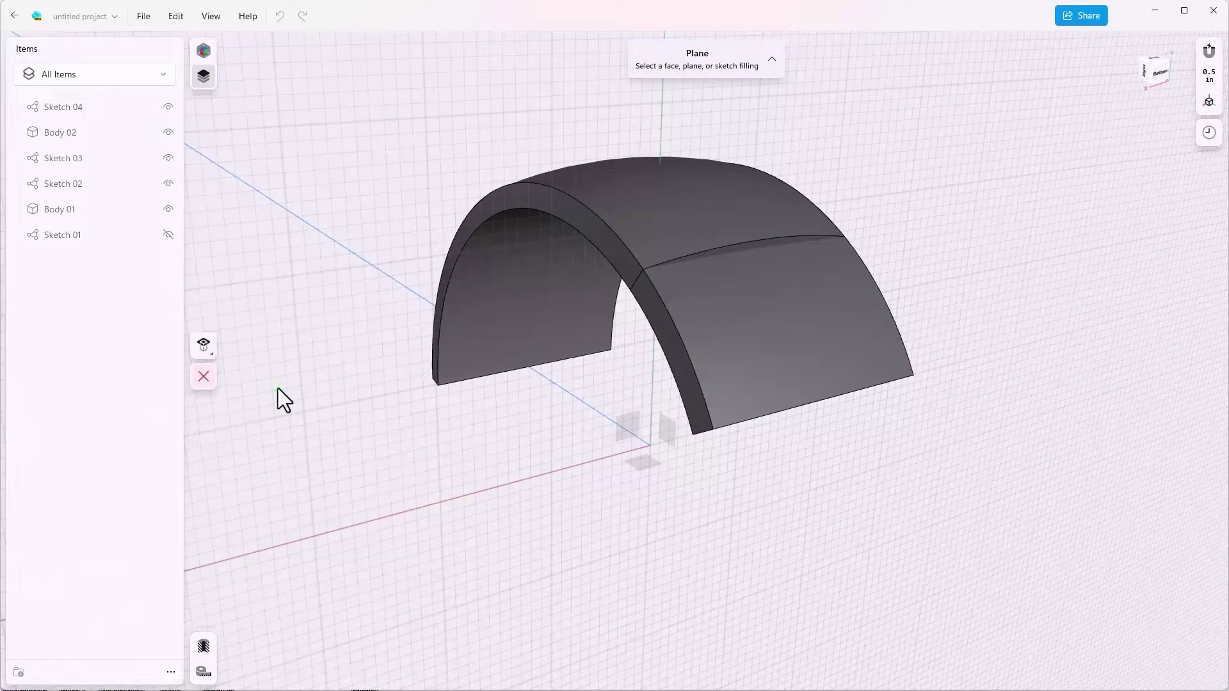
{"action": "left_click", "coordinate": [205, 354]}
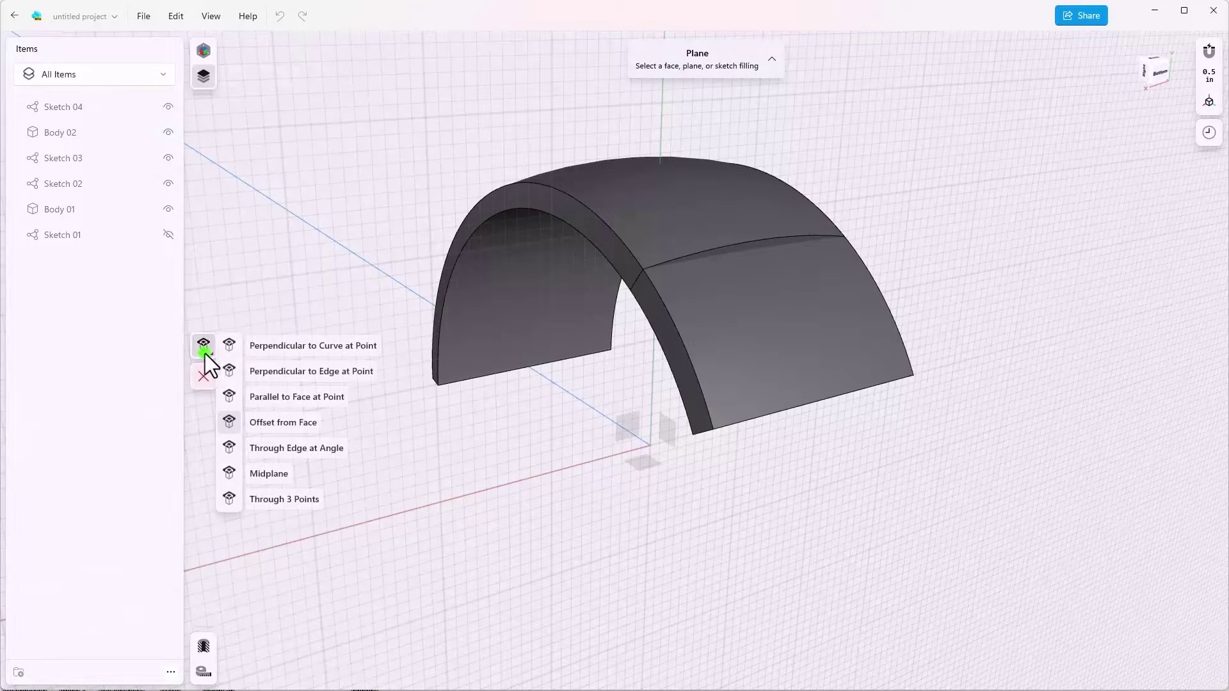
{"action": "left_click", "coordinate": [276, 503]}
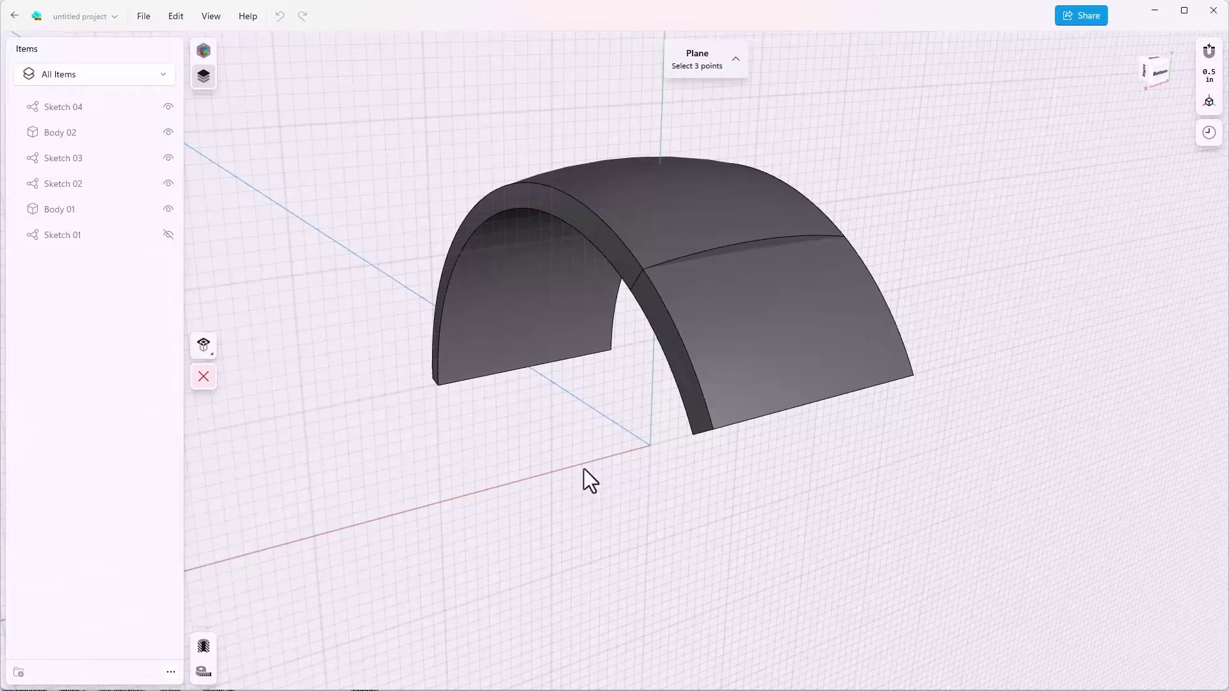
{"action": "left_click", "coordinate": [642, 270]}
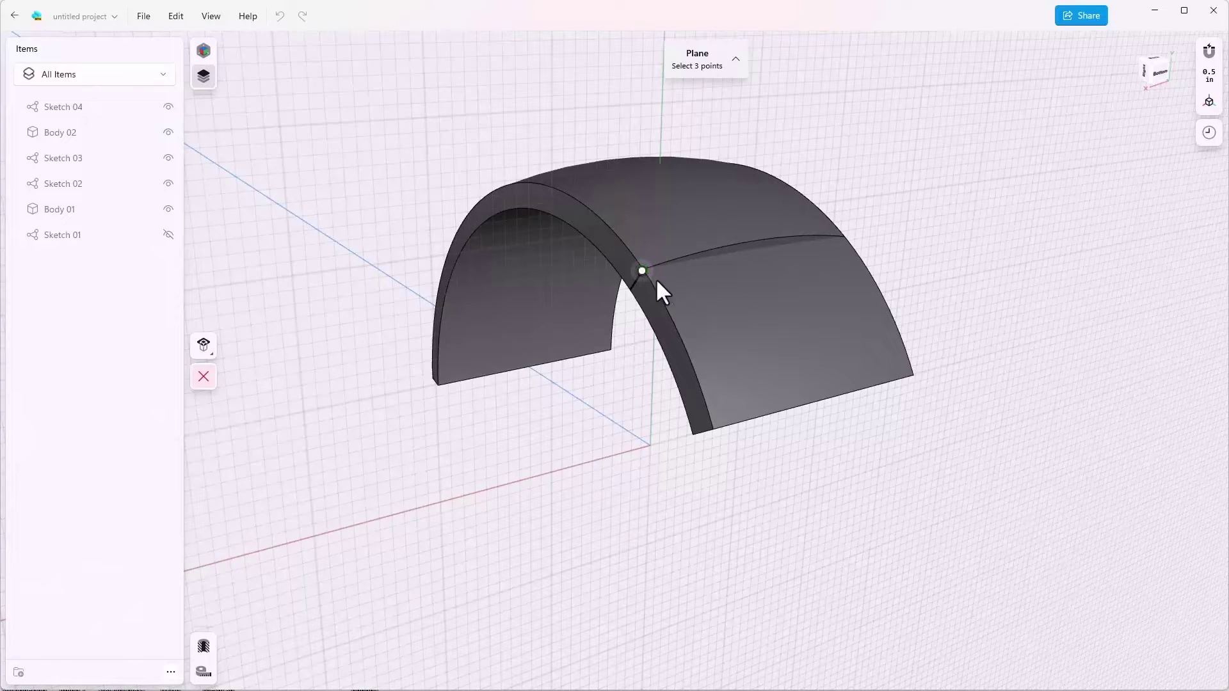
{"action": "left_click", "coordinate": [842, 234]}
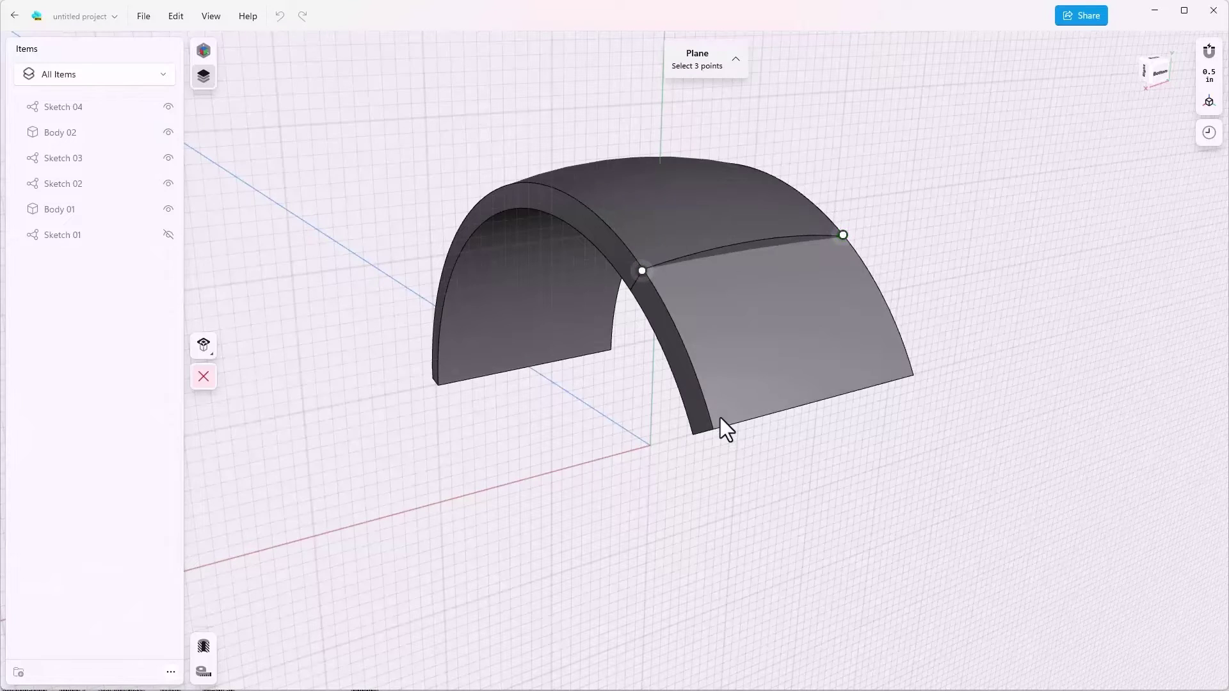
{"action": "right_click_drag", "start_coordinate": [724, 429], "coordinate": [725, 379]}
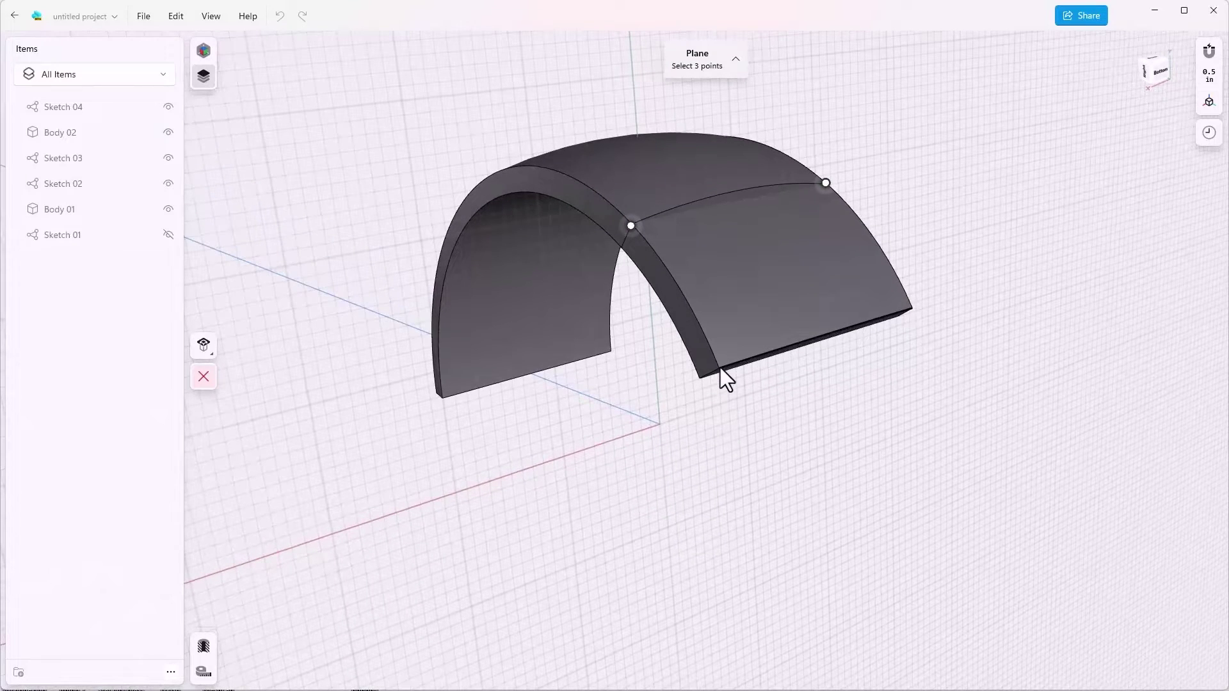
{"action": "left_click", "coordinate": [720, 367]}
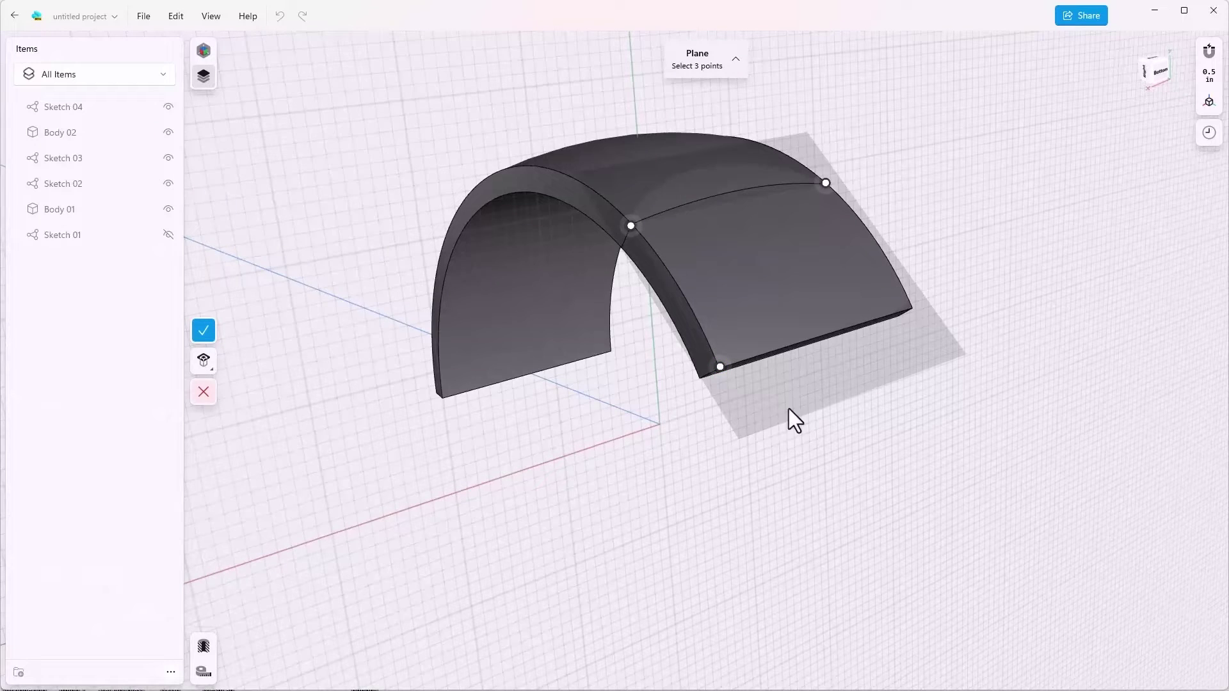
{"action": "right_click_drag", "start_coordinate": [789, 409], "coordinate": [598, 413]}
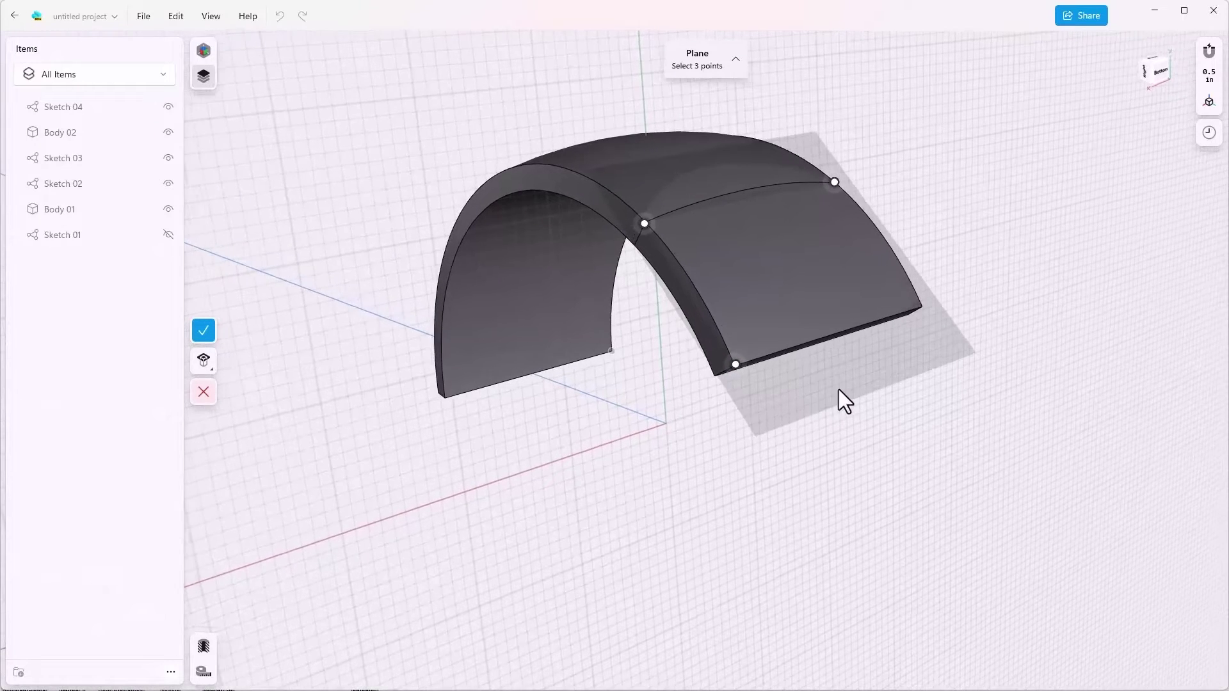
Confirm Plane 01 and start a new sketch on it
{"action": "left_click", "coordinate": [202, 329]}
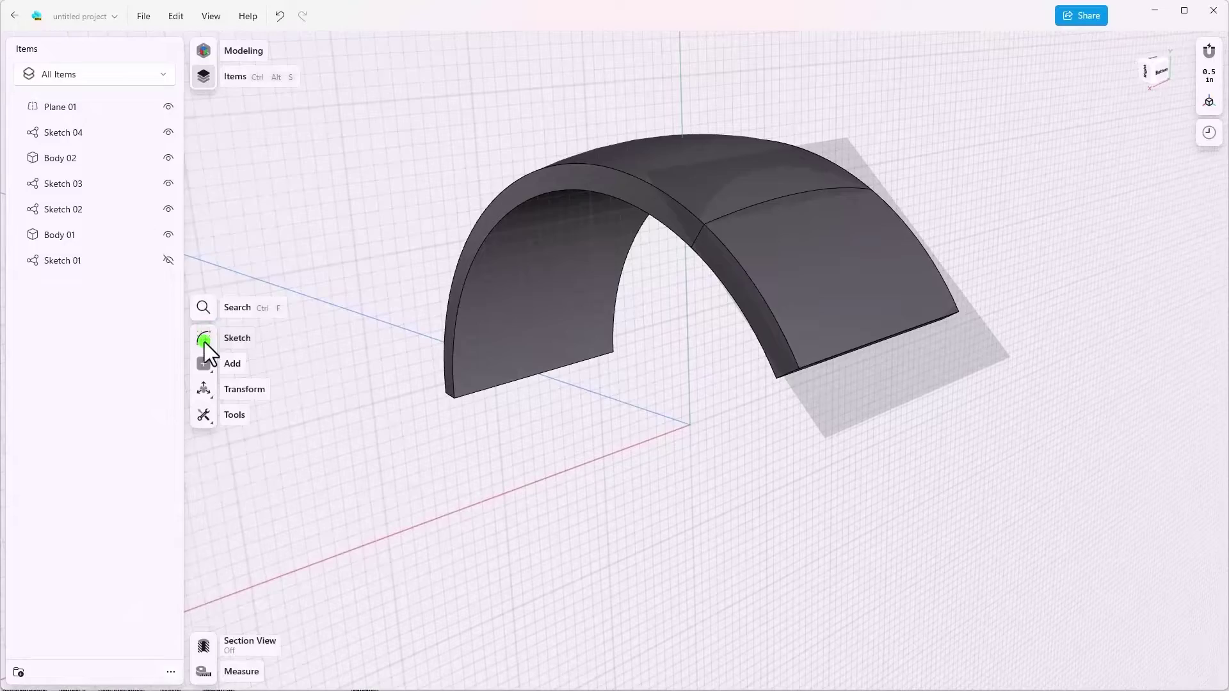
{"action": "left_click", "coordinate": [205, 342]}
{"action": "left_click", "coordinate": [868, 404]}
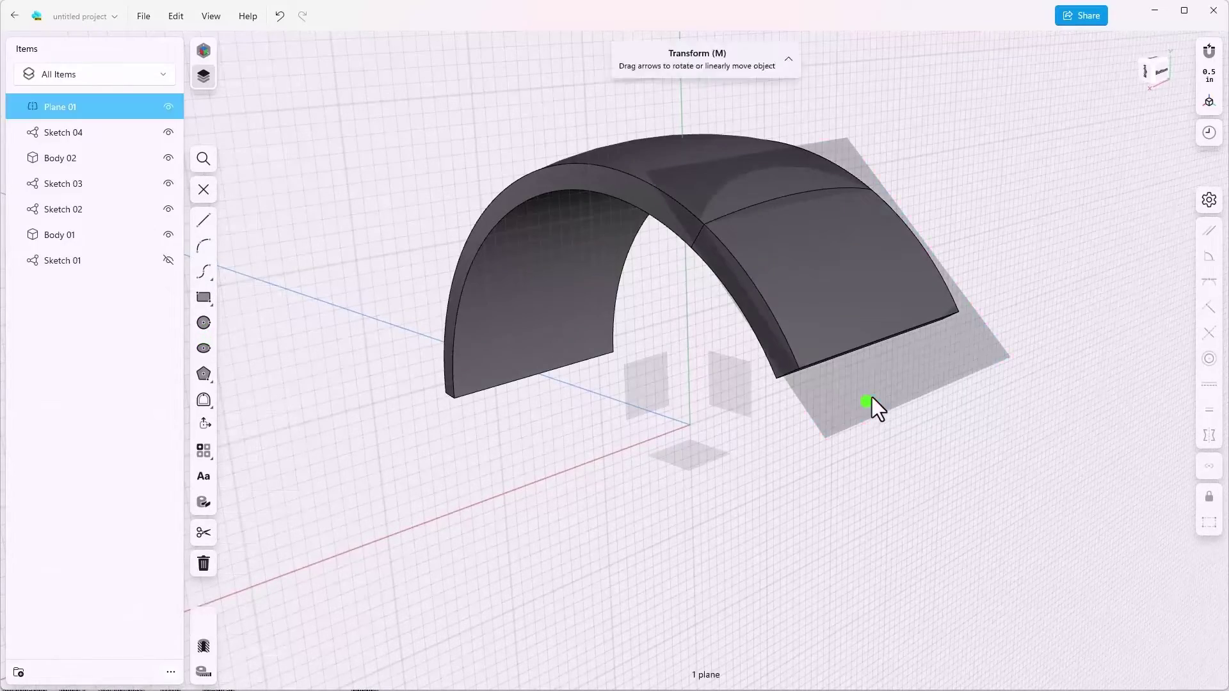
{"action": "key", "text": "l"}
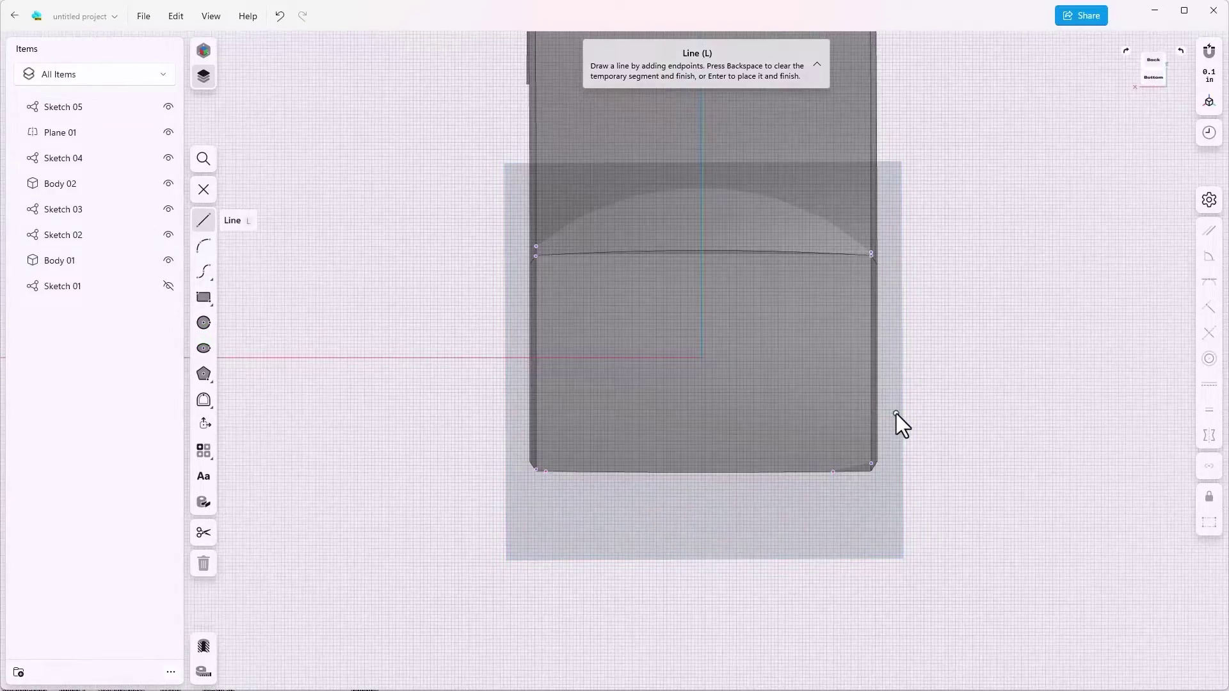
{"action": "scroll", "coordinate": [616, 489], "scroll_direction": "up", "scroll_amount": 2}
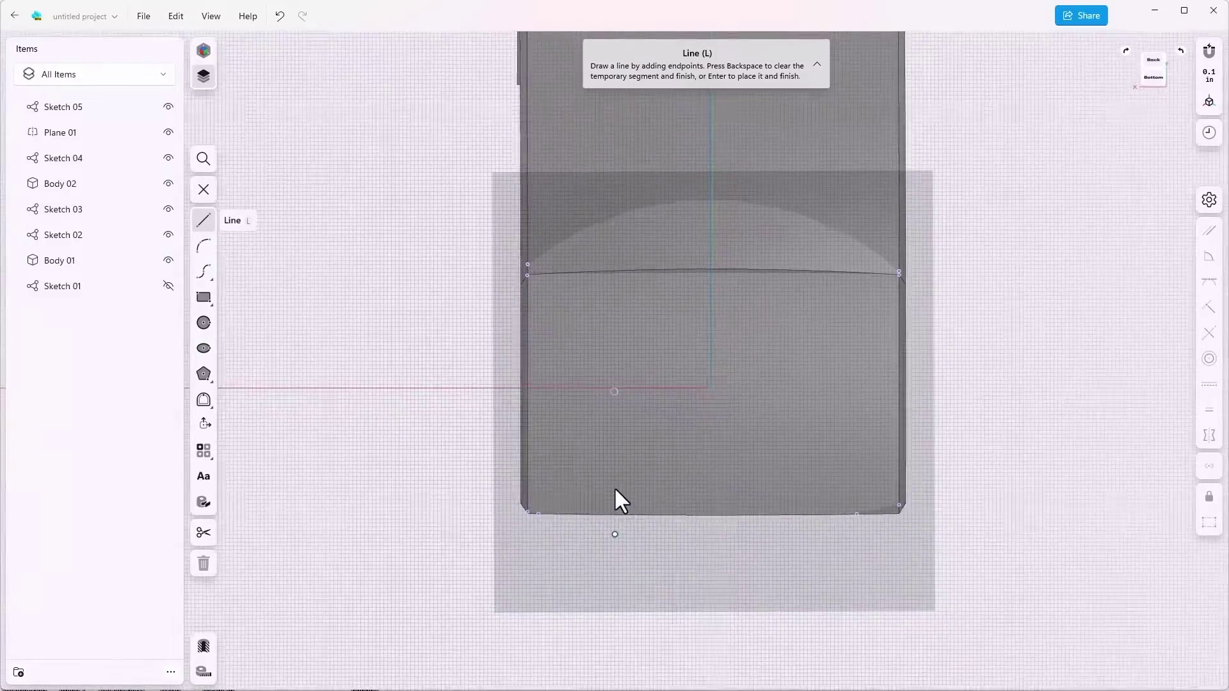
{"action": "scroll", "coordinate": [614, 487], "scroll_direction": "up", "scroll_amount": 2}
{"action": "scroll", "coordinate": [613, 486], "scroll_direction": "up", "scroll_amount": 2}
Draw a 3-point arc spanning the arch top from left to right
{"action": "key", "text": "a"}
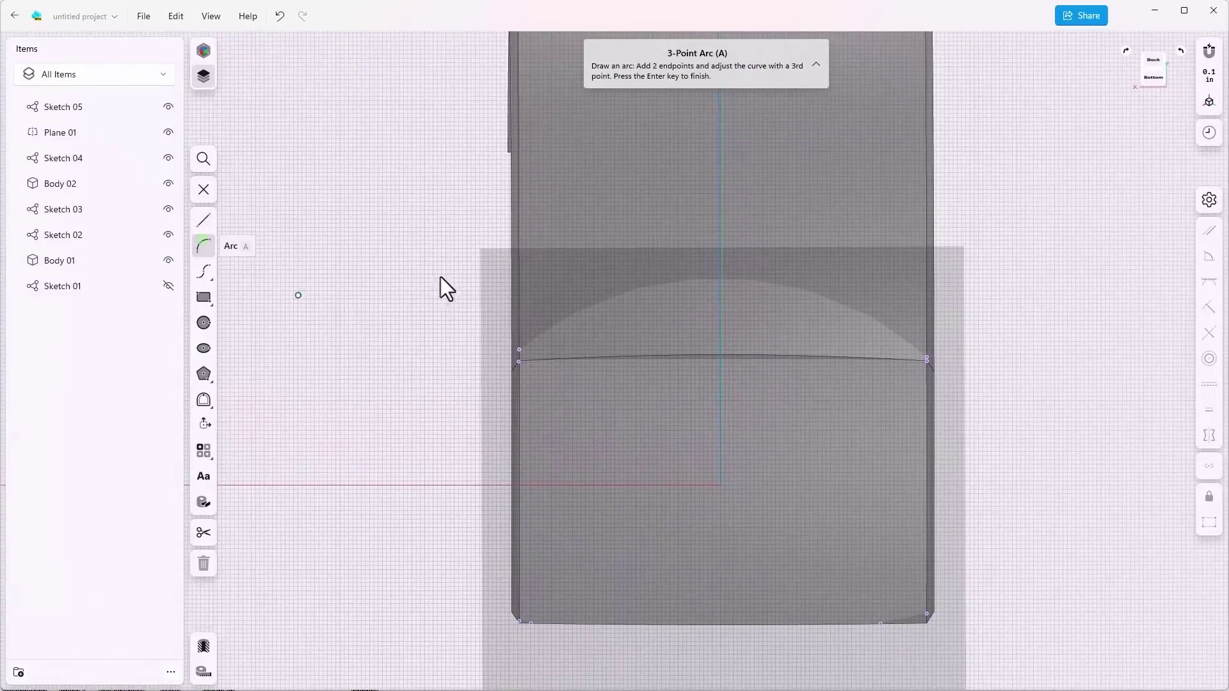
{"action": "left_click", "coordinate": [501, 283]}
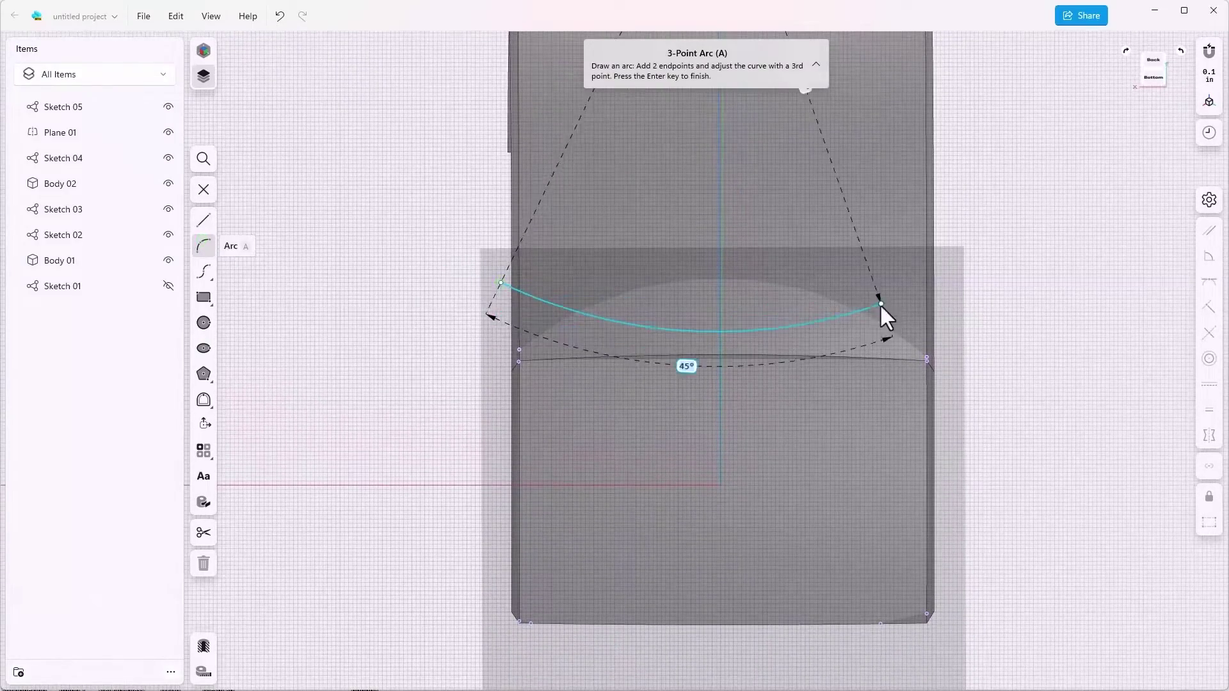
{"action": "left_click", "coordinate": [961, 292]}
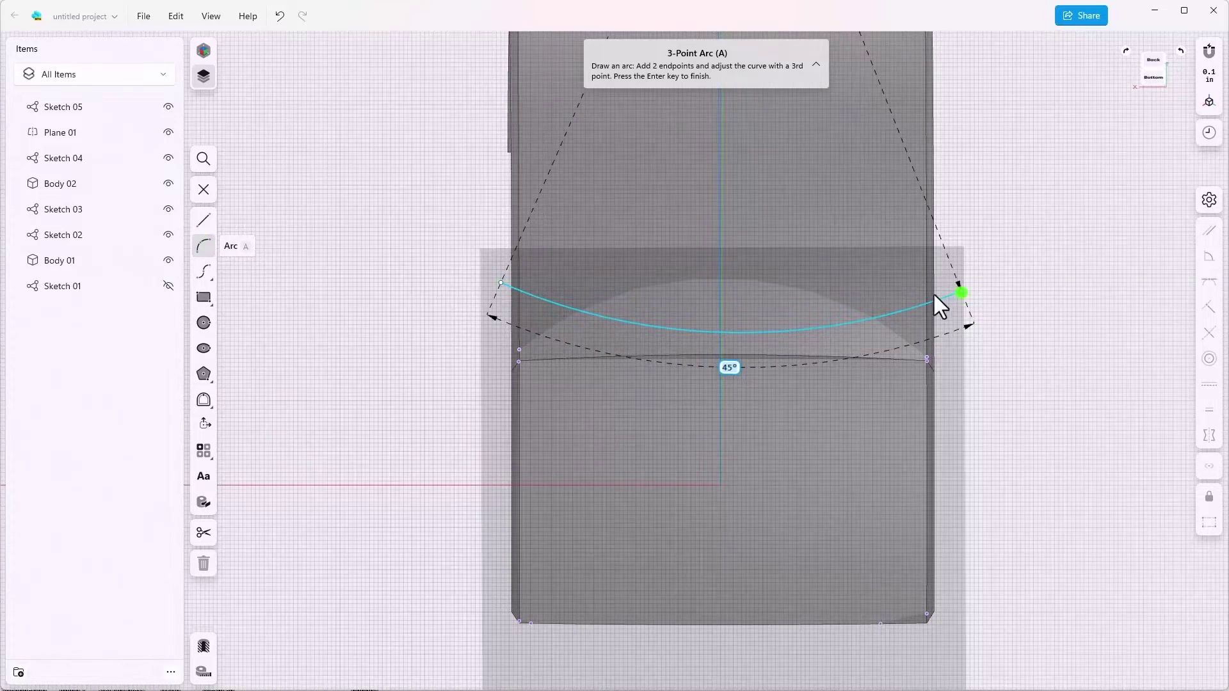
{"action": "left_click", "coordinate": [837, 337]}
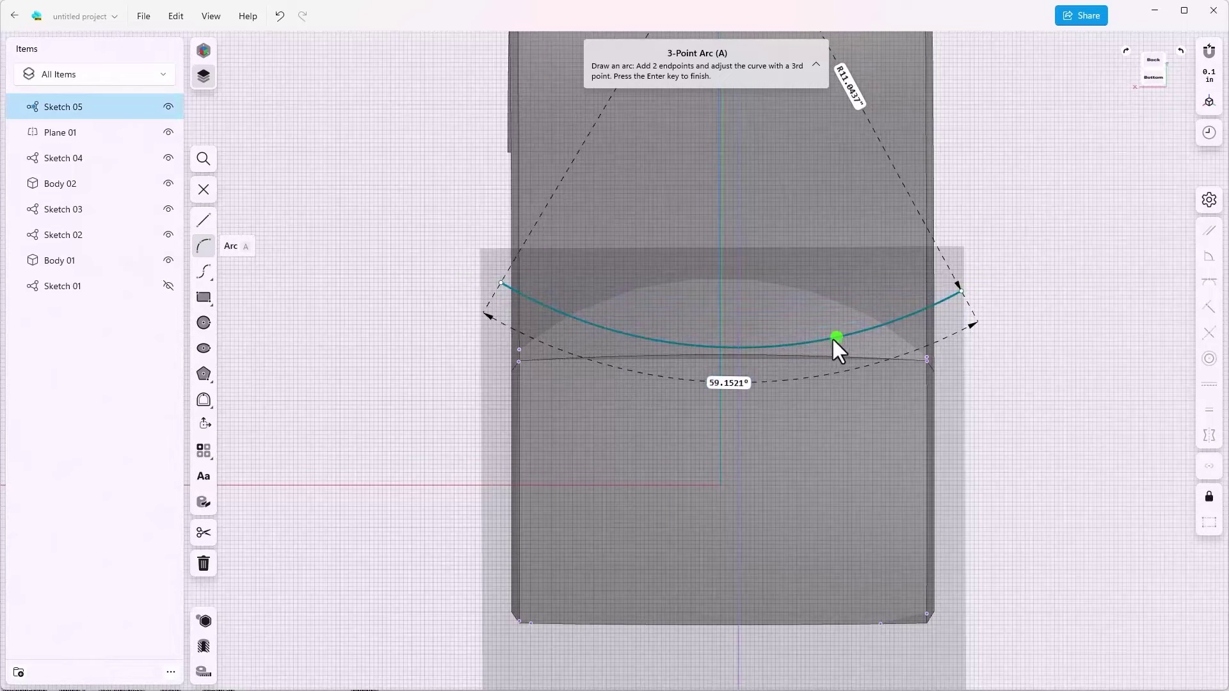
Close the arc with three lines: down, across the bottom, and back up
{"action": "left_click", "coordinate": [203, 219]}
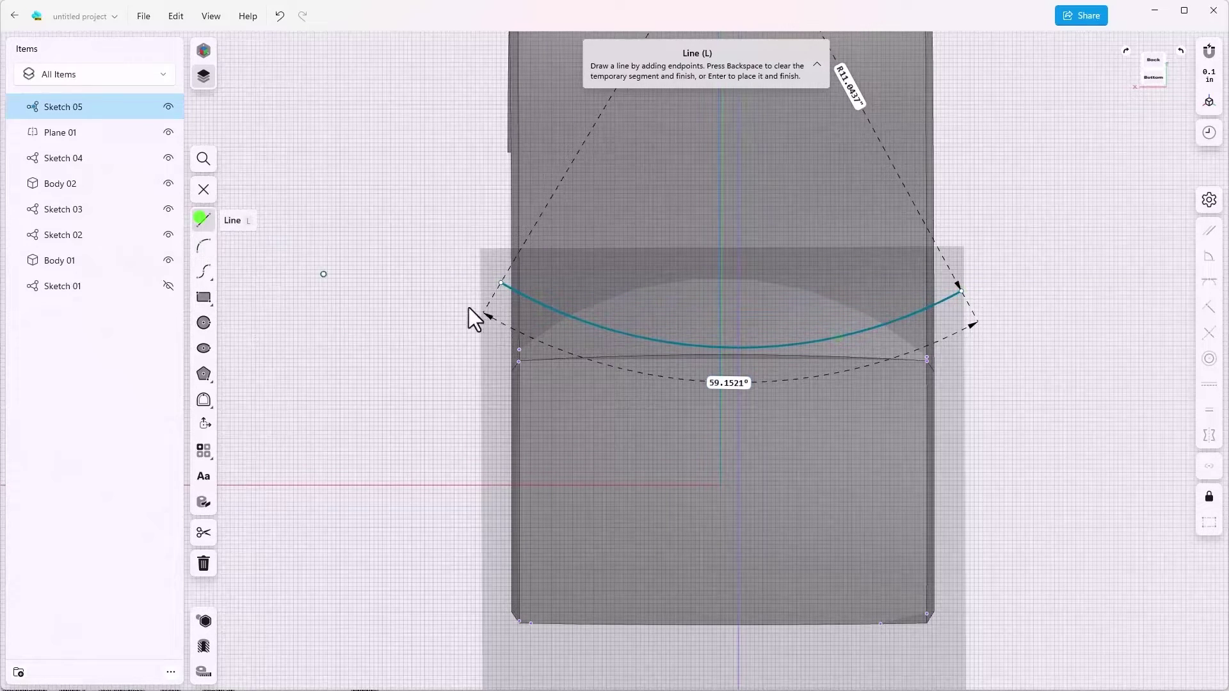
{"action": "left_click", "coordinate": [502, 281]}
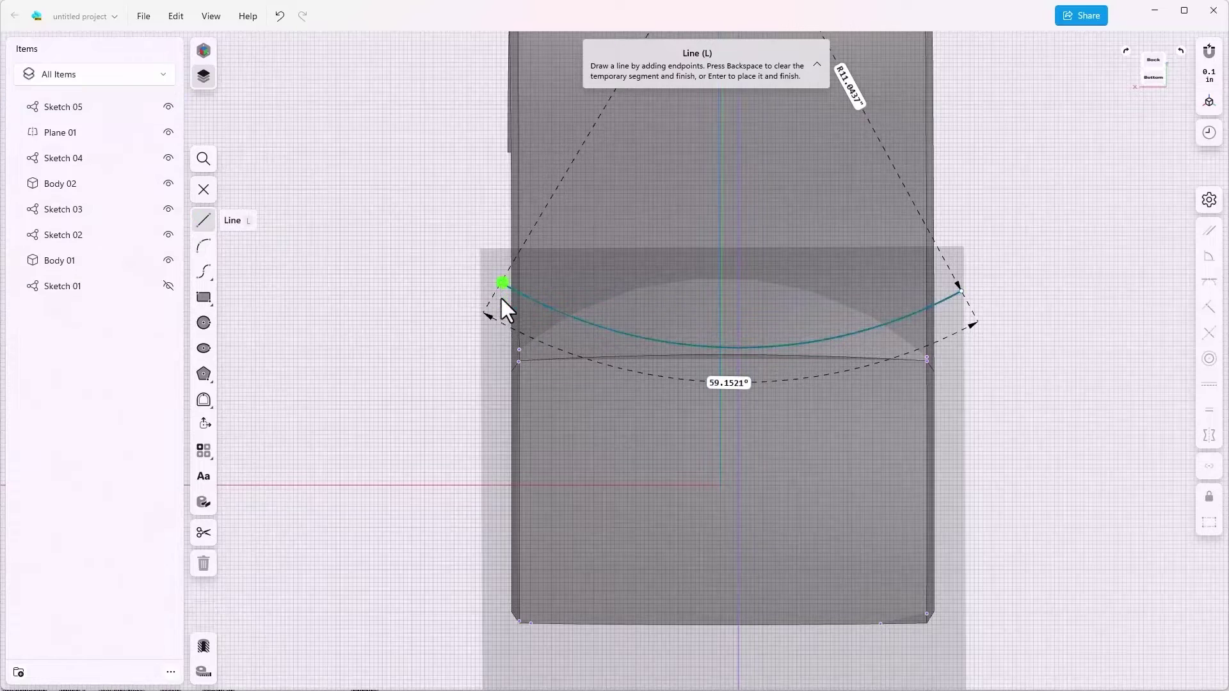
{"action": "left_click", "coordinate": [502, 421]}
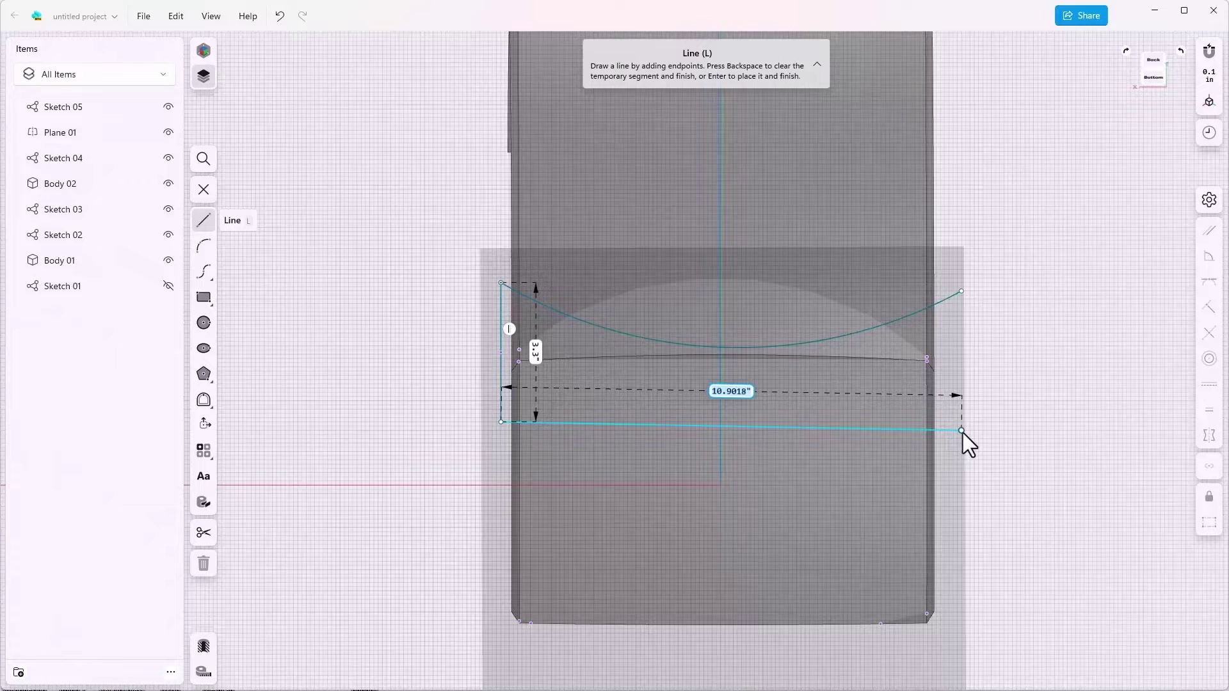
{"action": "left_click", "coordinate": [961, 430]}
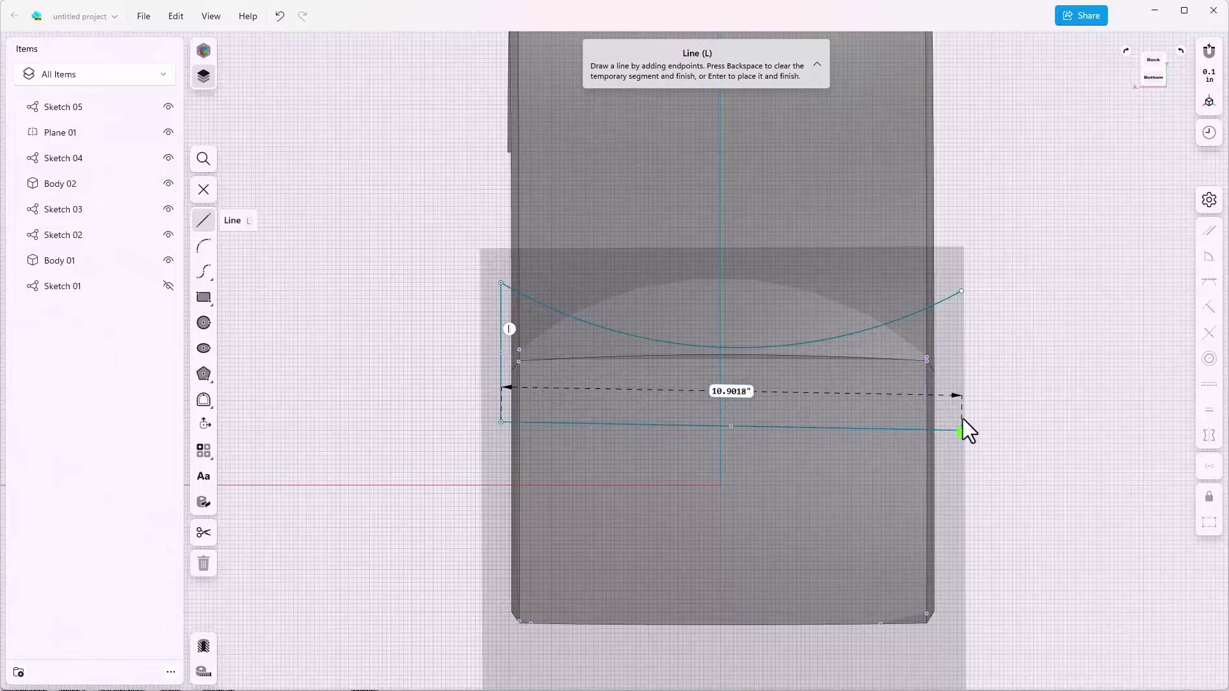
{"action": "left_click", "coordinate": [963, 290]}
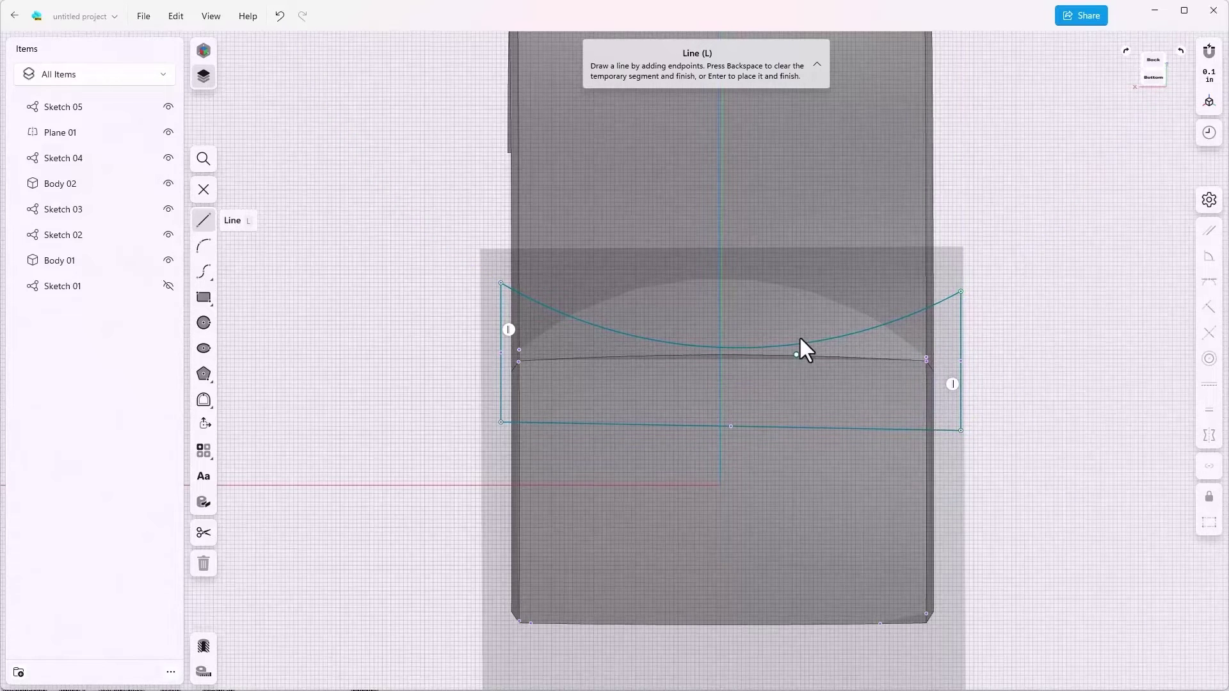
{"action": "scroll", "coordinate": [807, 375], "scroll_direction": "down", "scroll_amount": 3}
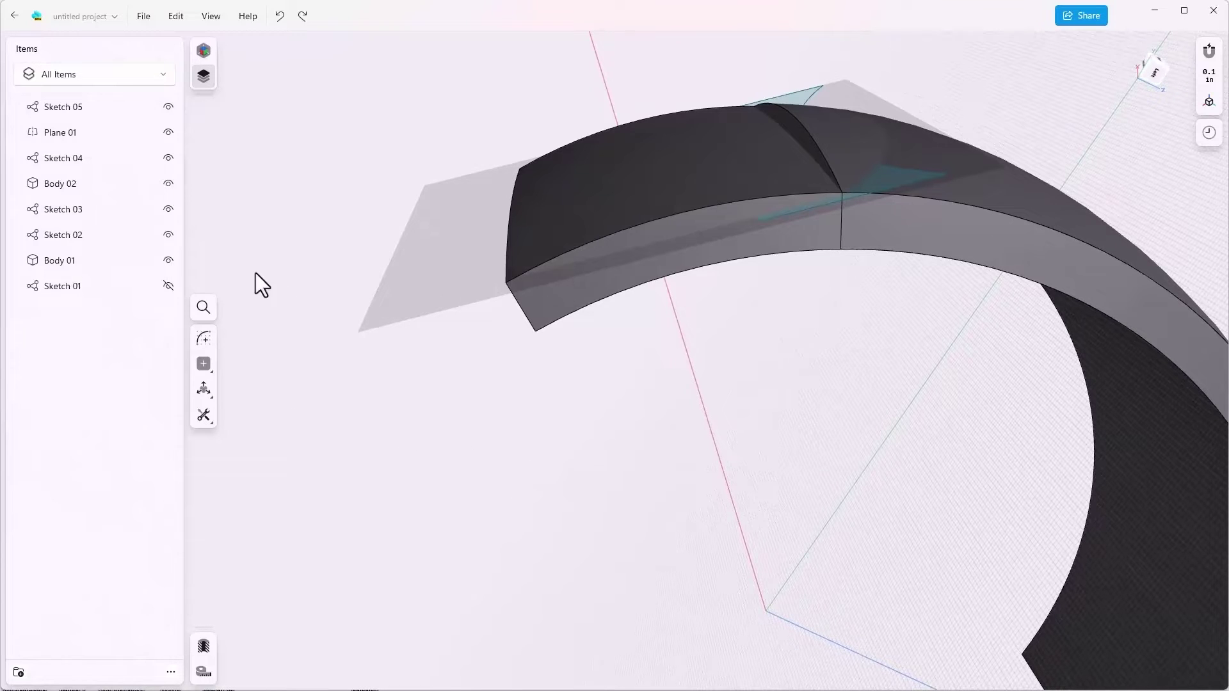
Move a copy of Sketch 05 1.125 inches up from the original
{"action": "double_click", "coordinate": [72, 104]}
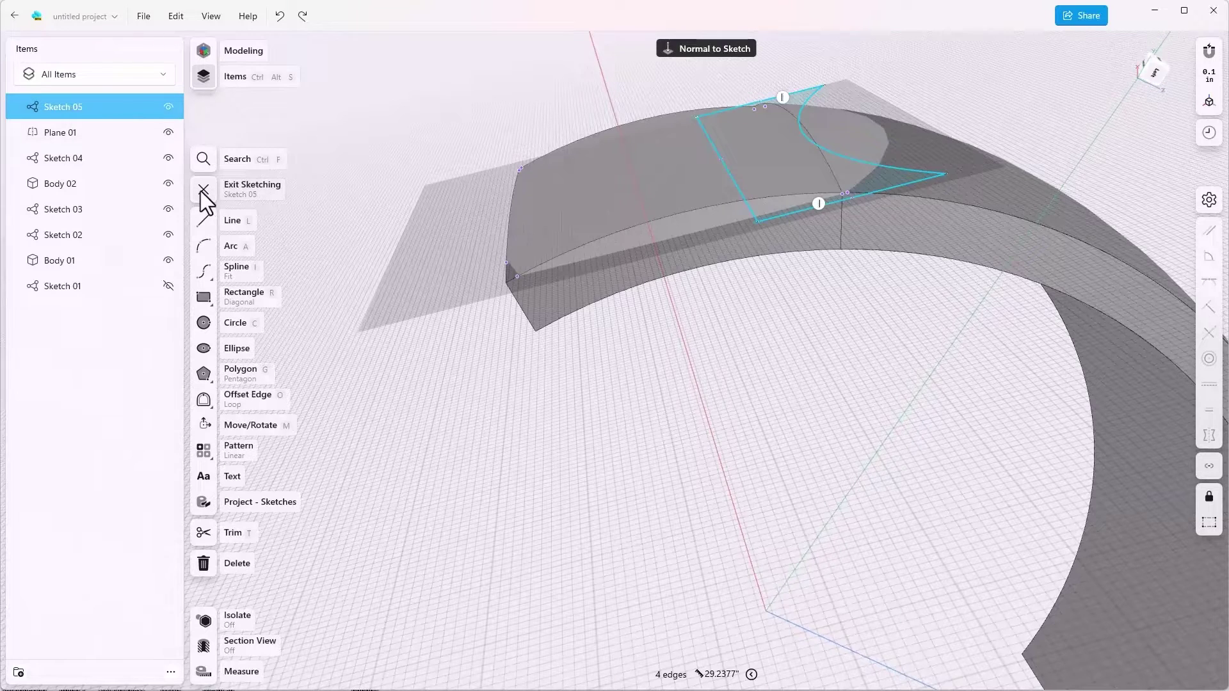
{"action": "left_click", "coordinate": [201, 191]}
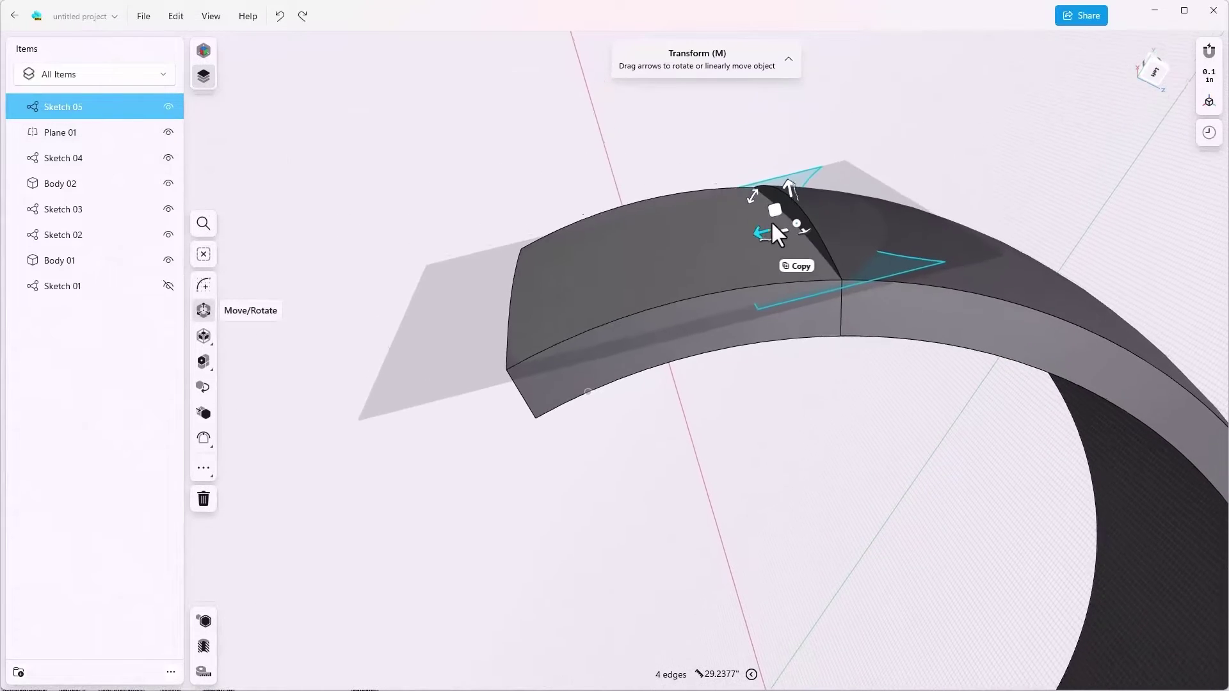
{"action": "scroll", "coordinate": [776, 219], "scroll_direction": "up", "scroll_amount": 5}
{"action": "left_click_drag", "start_coordinate": [791, 238], "coordinate": [779, 193]}
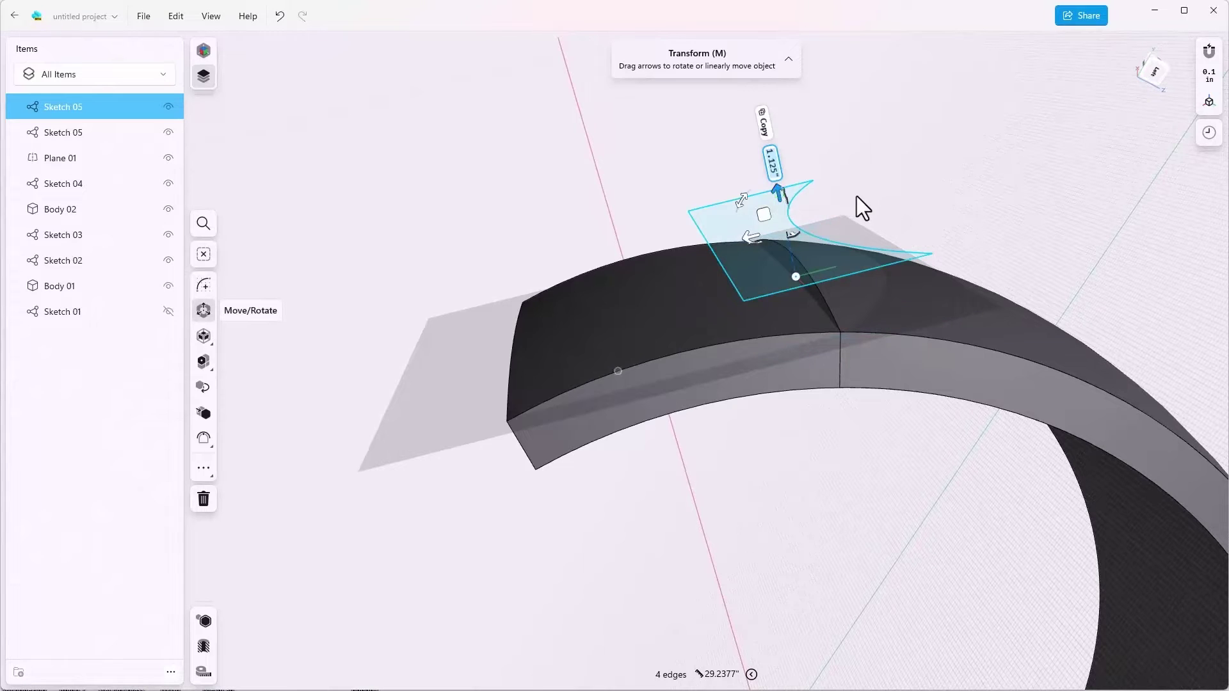
{"action": "mouse_move", "coordinate": [856, 196]}
{"action": "right_mouse_down"}
{"action": "mouse_move", "coordinate": [875, 209]}
{"action": "mouse_move", "coordinate": [910, 500]}
{"action": "mouse_move", "coordinate": [731, 373]}
{"action": "mouse_move", "coordinate": [645, 272]}
{"action": "right_mouse_up"}
{"action": "left_click", "coordinate": [917, 508]}
Extrude the raised Sketch 05 face -6.8125 inches into the arch as a cut
{"action": "left_click", "coordinate": [648, 281]}
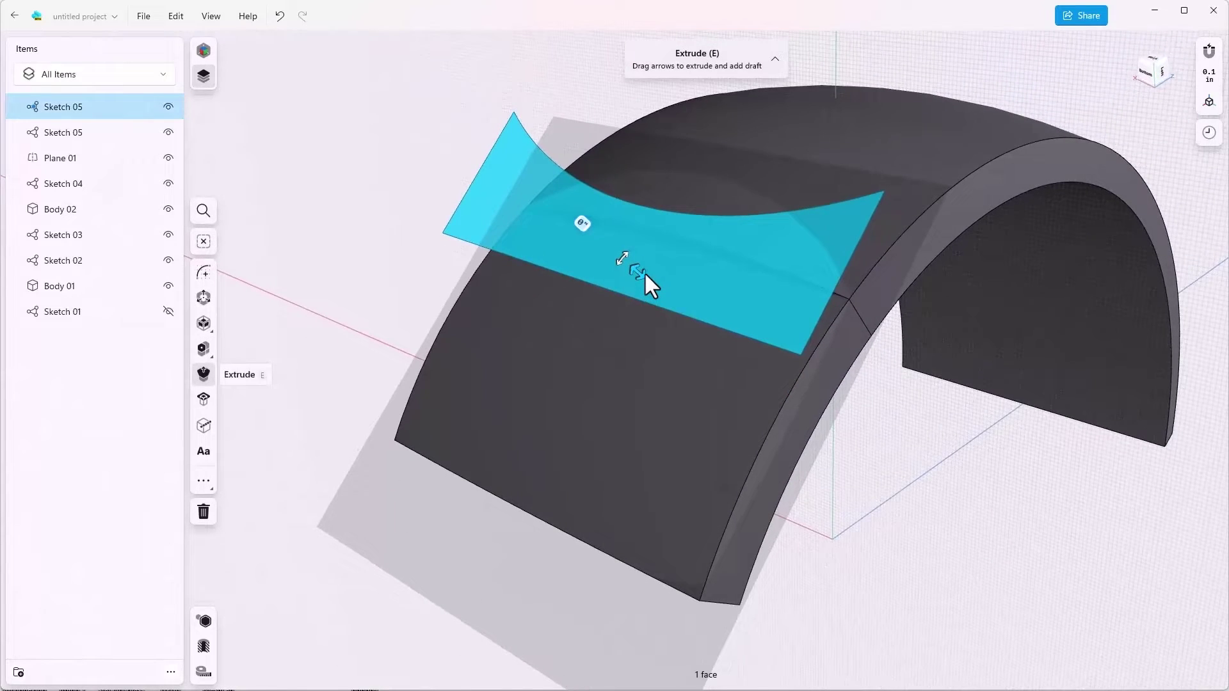
{"action": "left_click_drag", "start_coordinate": [639, 273], "coordinate": [787, 419]}
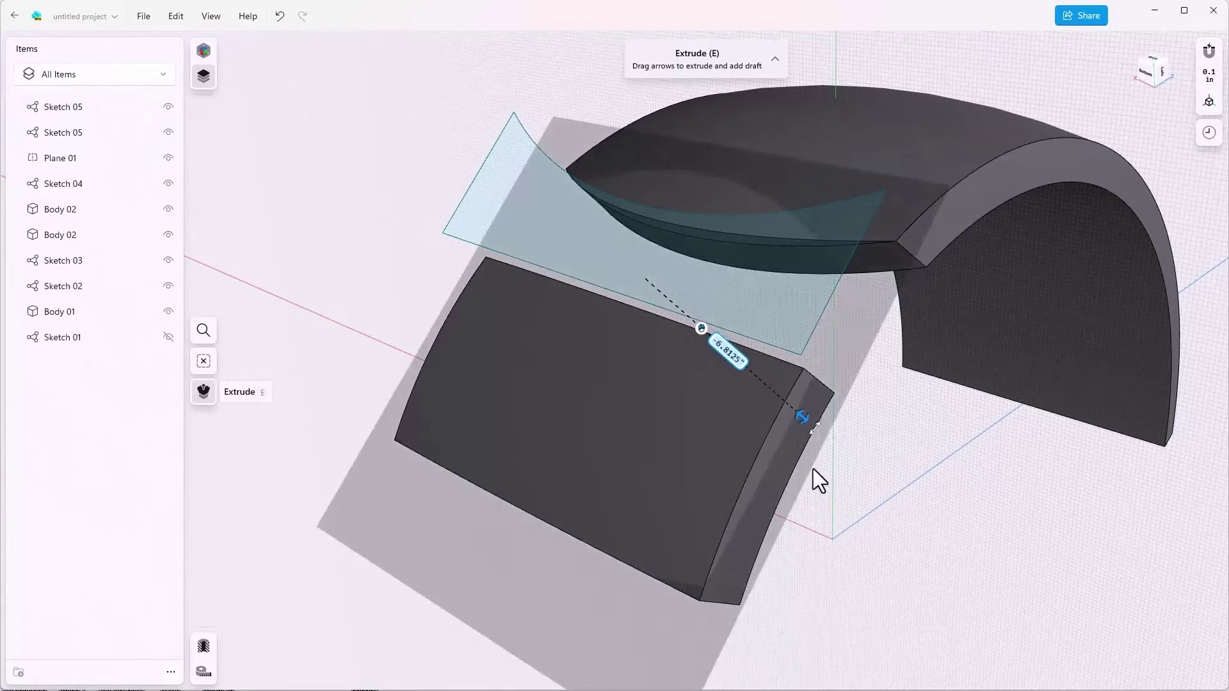
{"action": "left_click", "coordinate": [884, 556]}
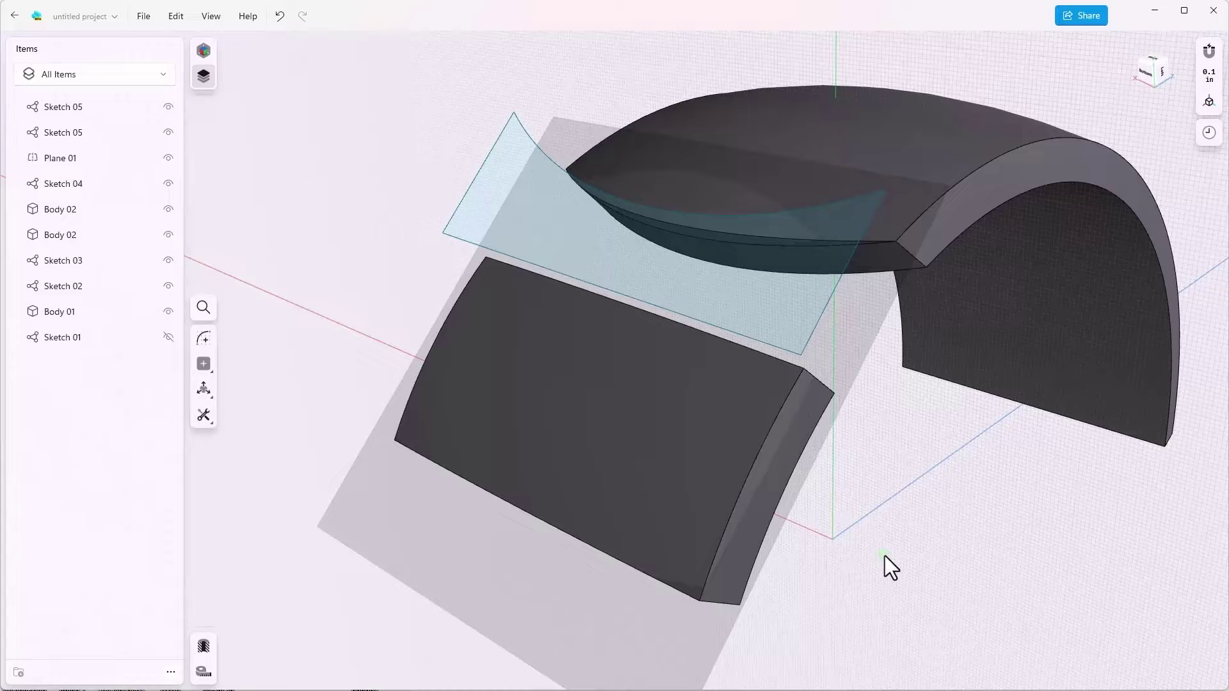
Show the History panel and expand Extrusion 01's parameters
{"action": "left_click", "coordinate": [1209, 135]}
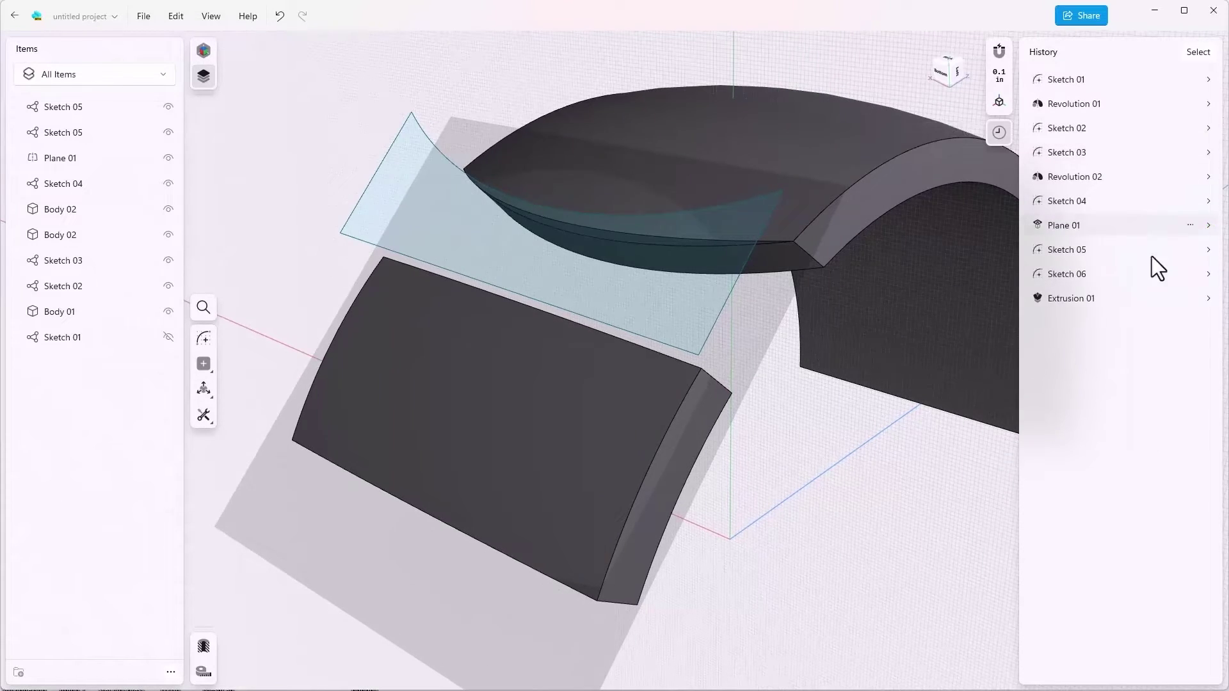
{"action": "left_click", "coordinate": [1187, 299]}
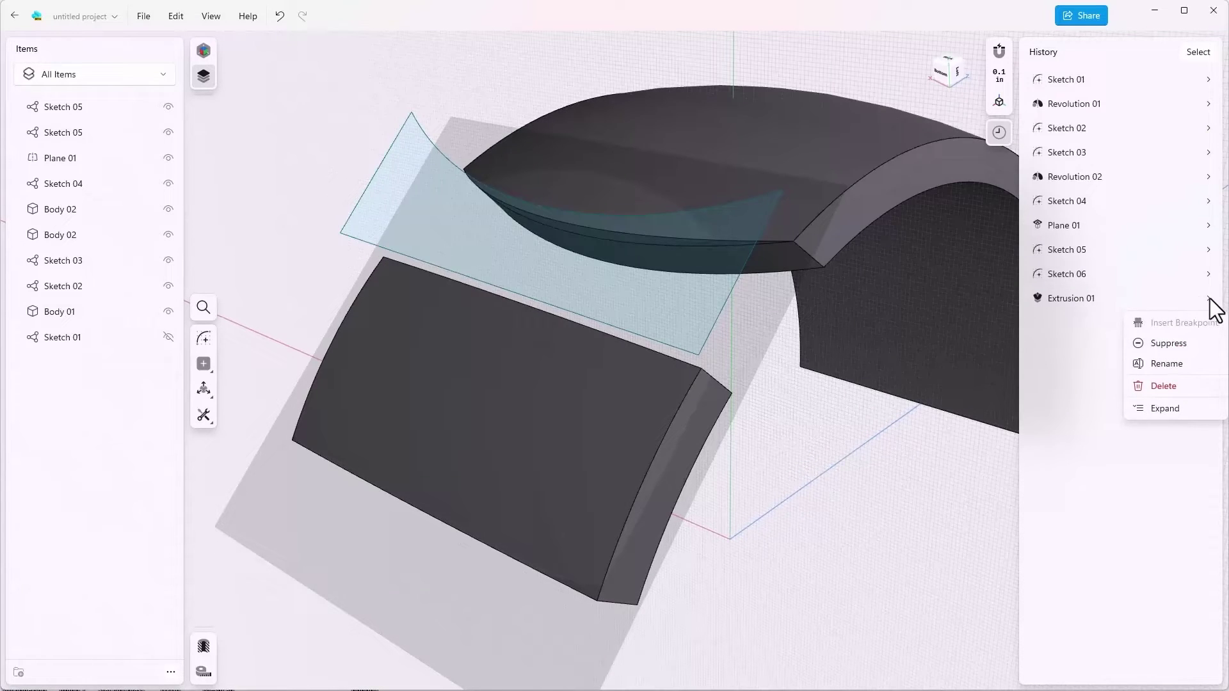
{"action": "left_click", "coordinate": [1208, 300]}
{"action": "left_click", "coordinate": [1209, 298]}
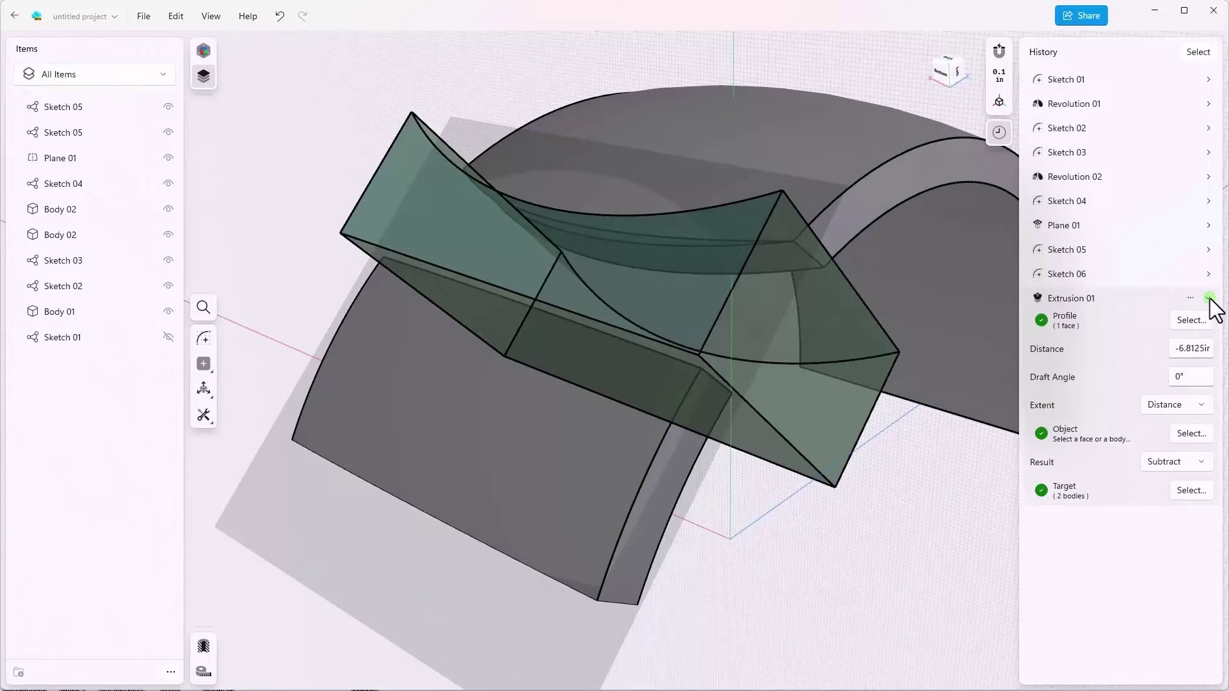
Remove Body 02 from Extrusion 01's cut targets, leaving only Body 01
{"action": "left_click", "coordinate": [488, 427]}
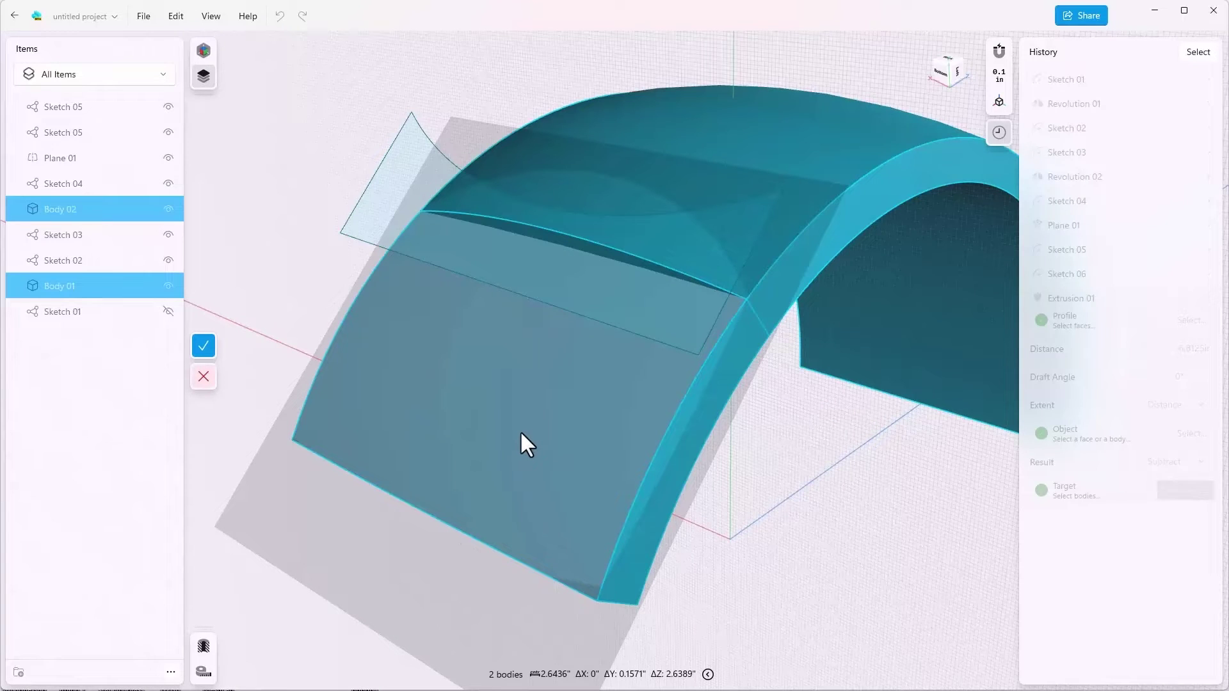
{"action": "left_click", "coordinate": [519, 432]}
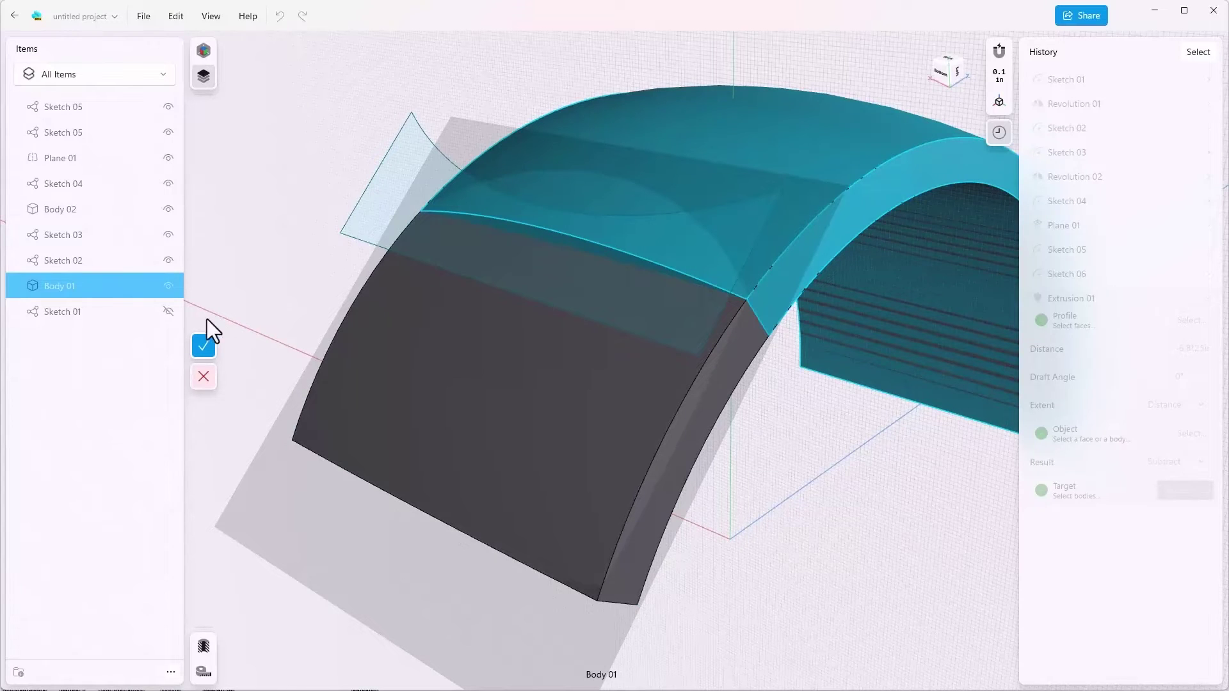
{"action": "left_click", "coordinate": [202, 347]}
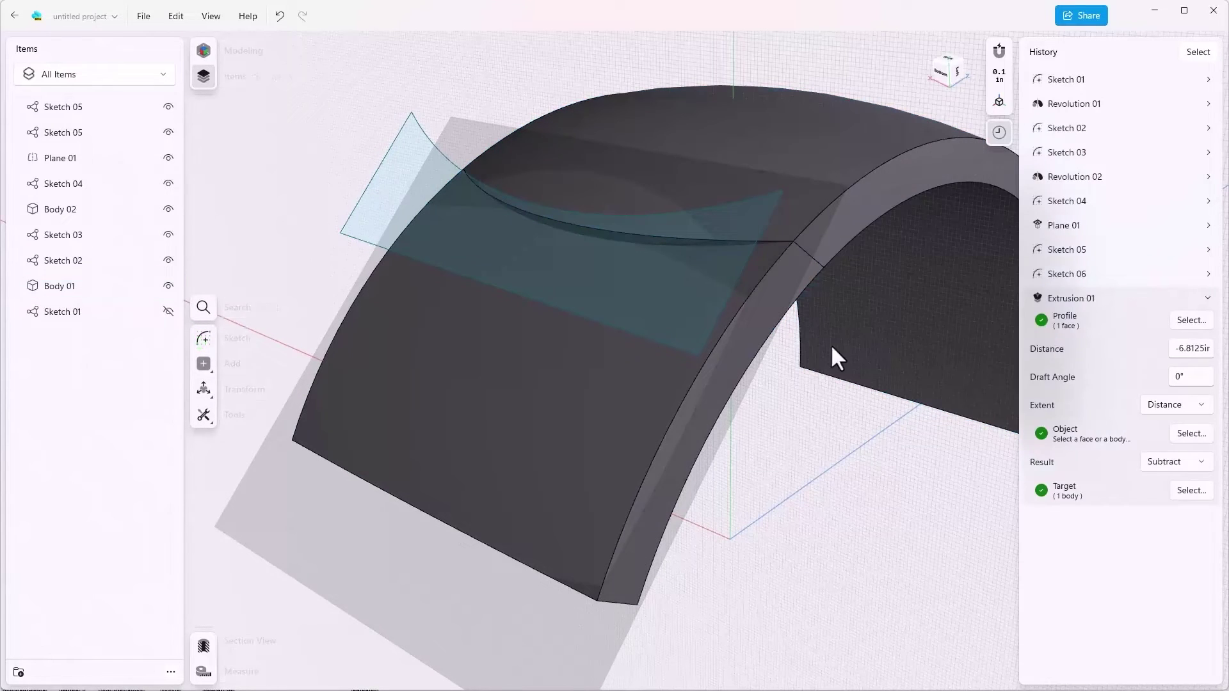
{"action": "right_click_drag", "start_coordinate": [735, 330], "coordinate": [846, 326]}
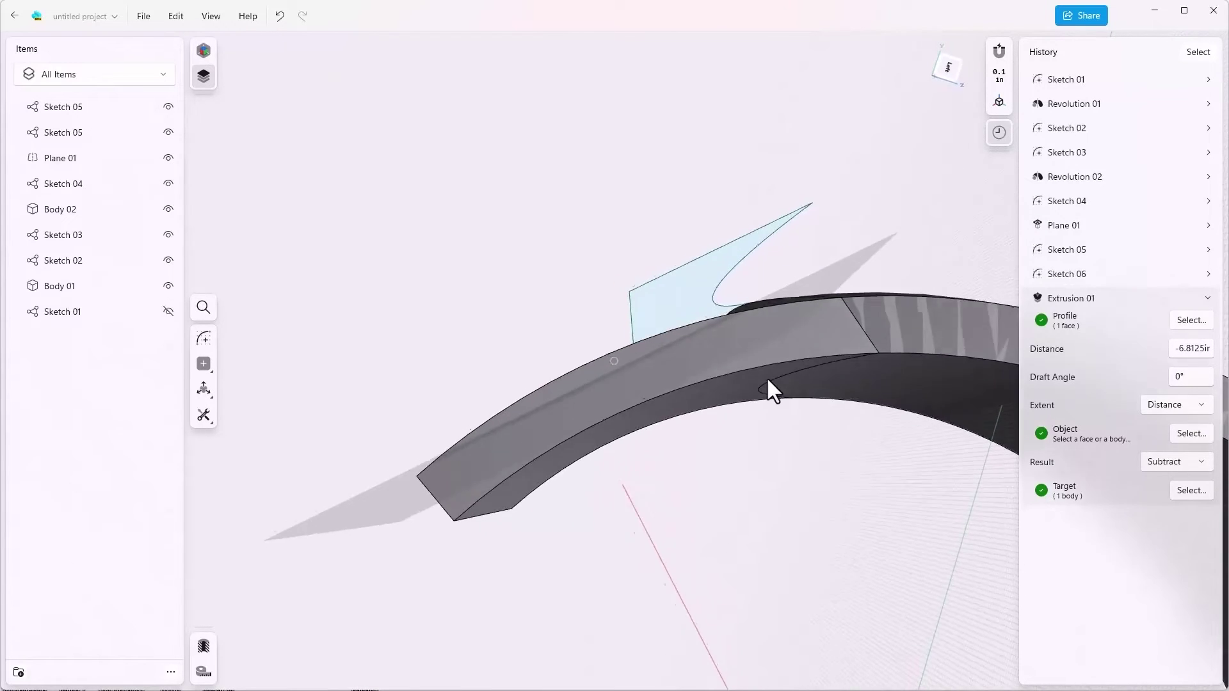
{"action": "mouse_move", "coordinate": [842, 316]}
{"action": "right_mouse_down"}
{"action": "mouse_move", "coordinate": [758, 380]}
{"action": "mouse_move", "coordinate": [694, 382]}
{"action": "right_mouse_up"}
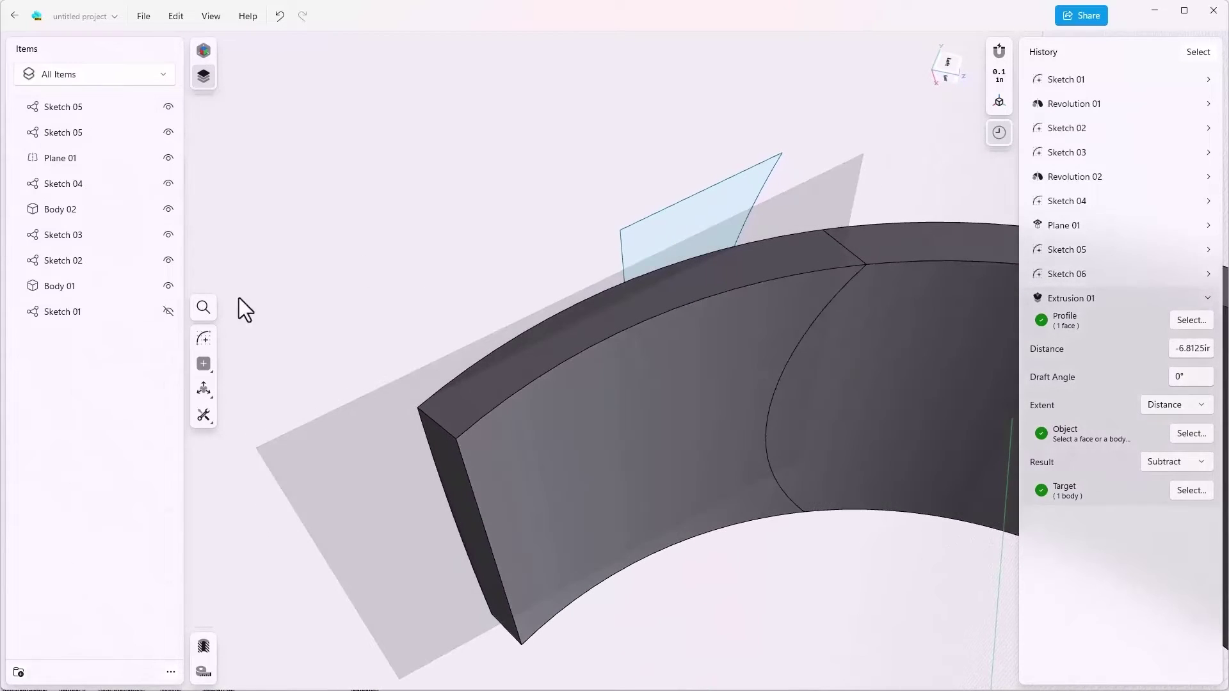
Create Axis 01 through the top and lower endpoints of the curved cut edge
{"action": "left_click", "coordinate": [199, 365]}
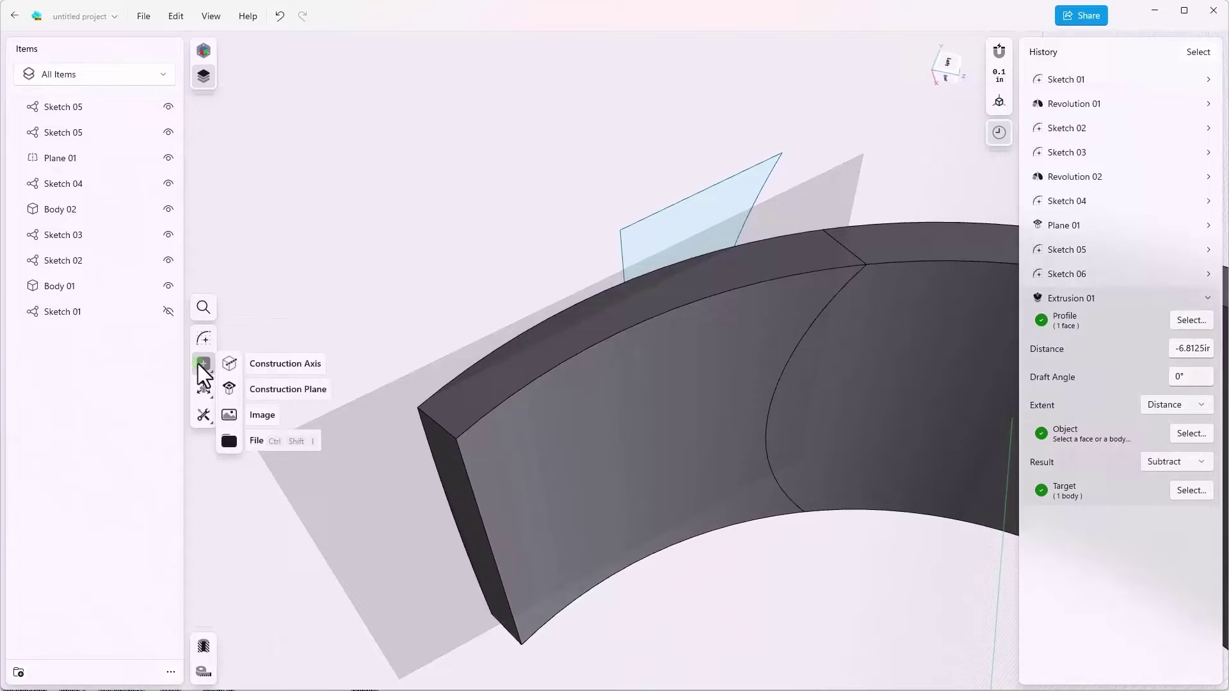
{"action": "left_click", "coordinate": [280, 361]}
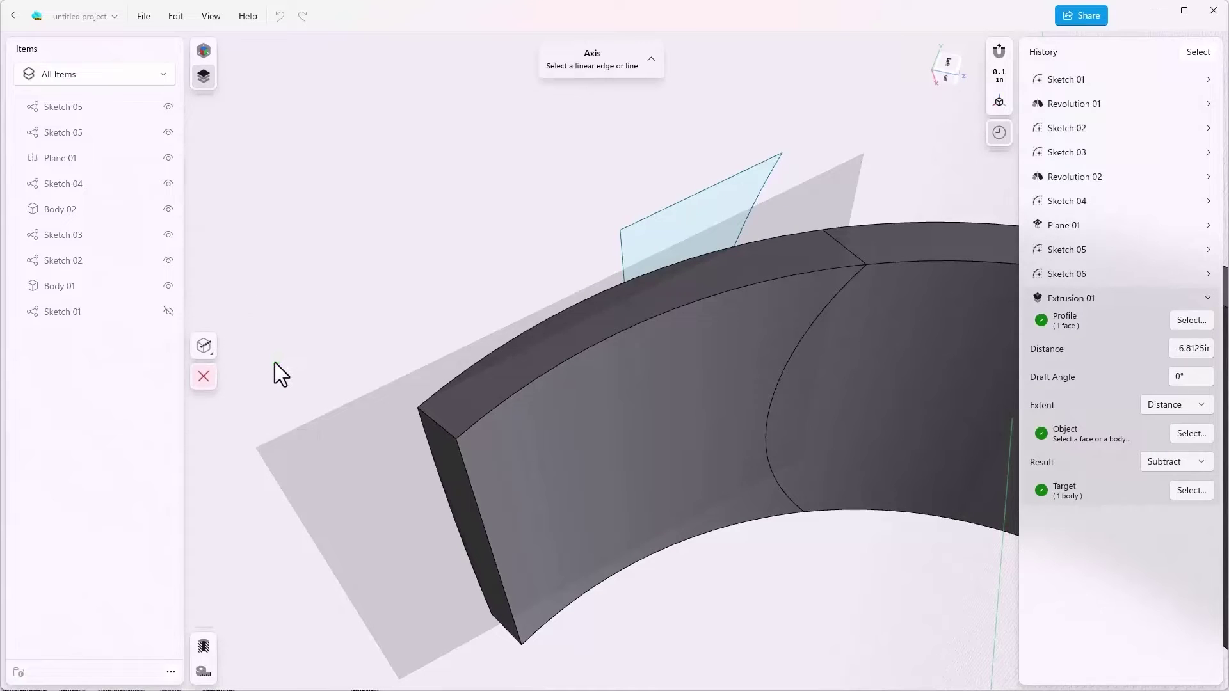
{"action": "left_click", "coordinate": [208, 348]}
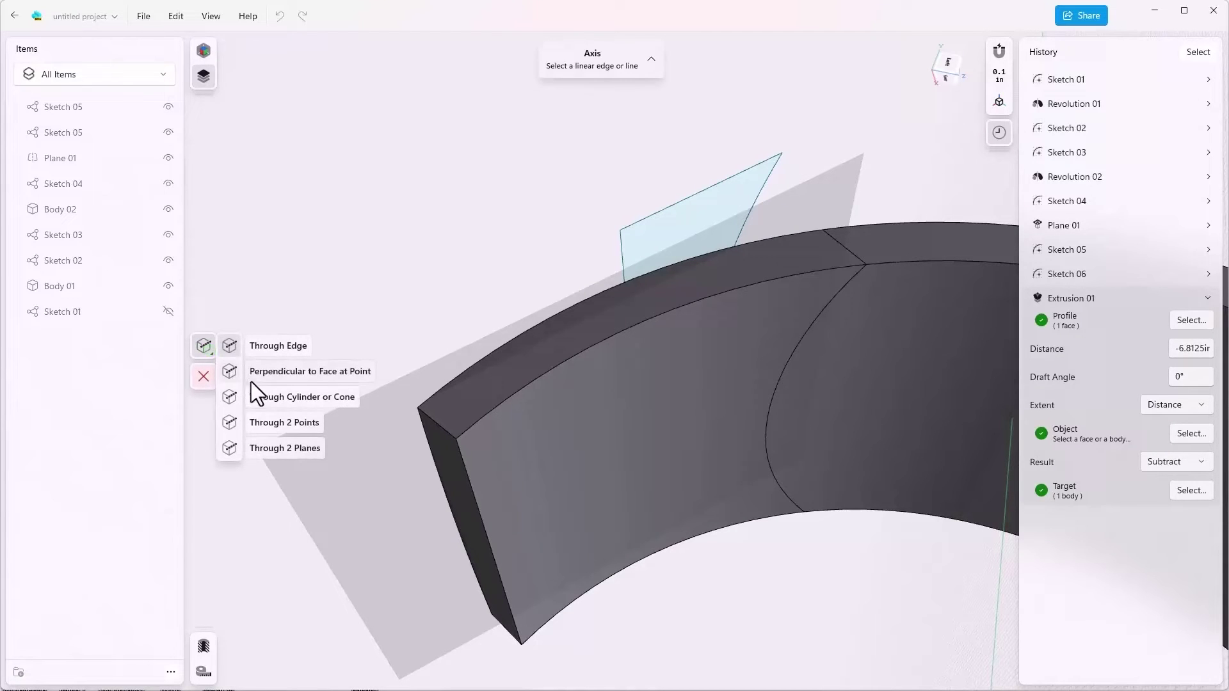
{"action": "left_click", "coordinate": [271, 423]}
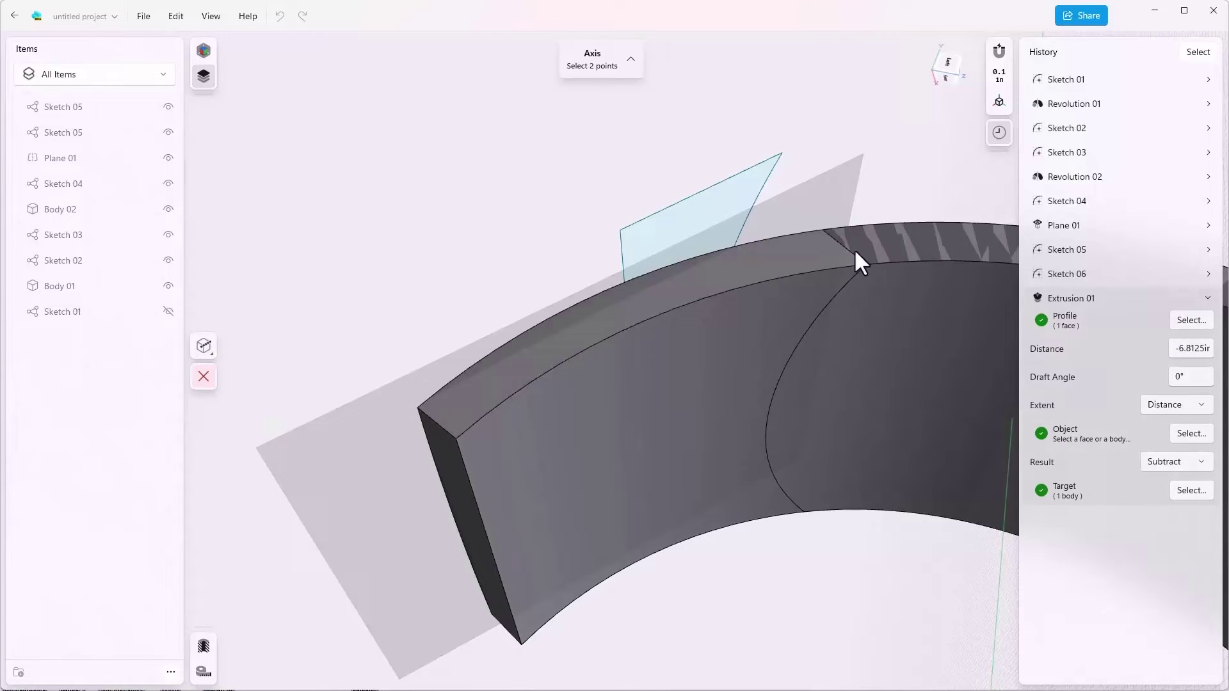
{"action": "scroll", "coordinate": [861, 262], "scroll_direction": "down", "scroll_amount": 1}
{"action": "left_click", "coordinate": [864, 264]}
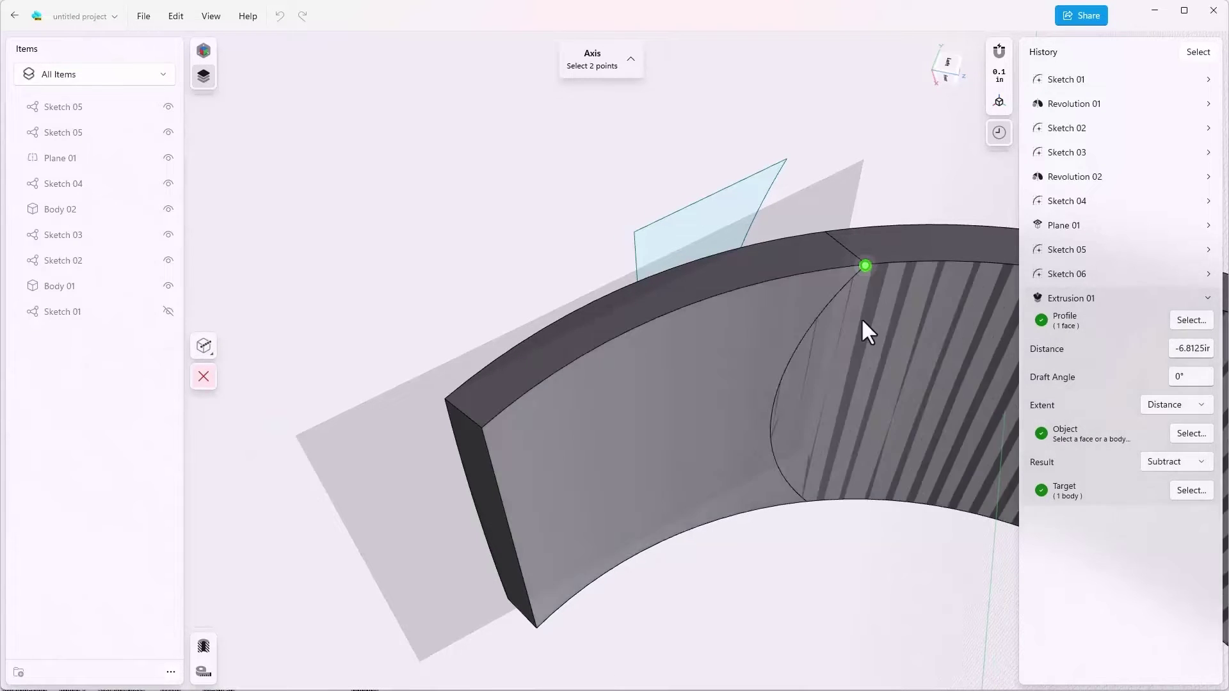
{"action": "left_click", "coordinate": [806, 501]}
{"action": "left_click", "coordinate": [209, 323]}
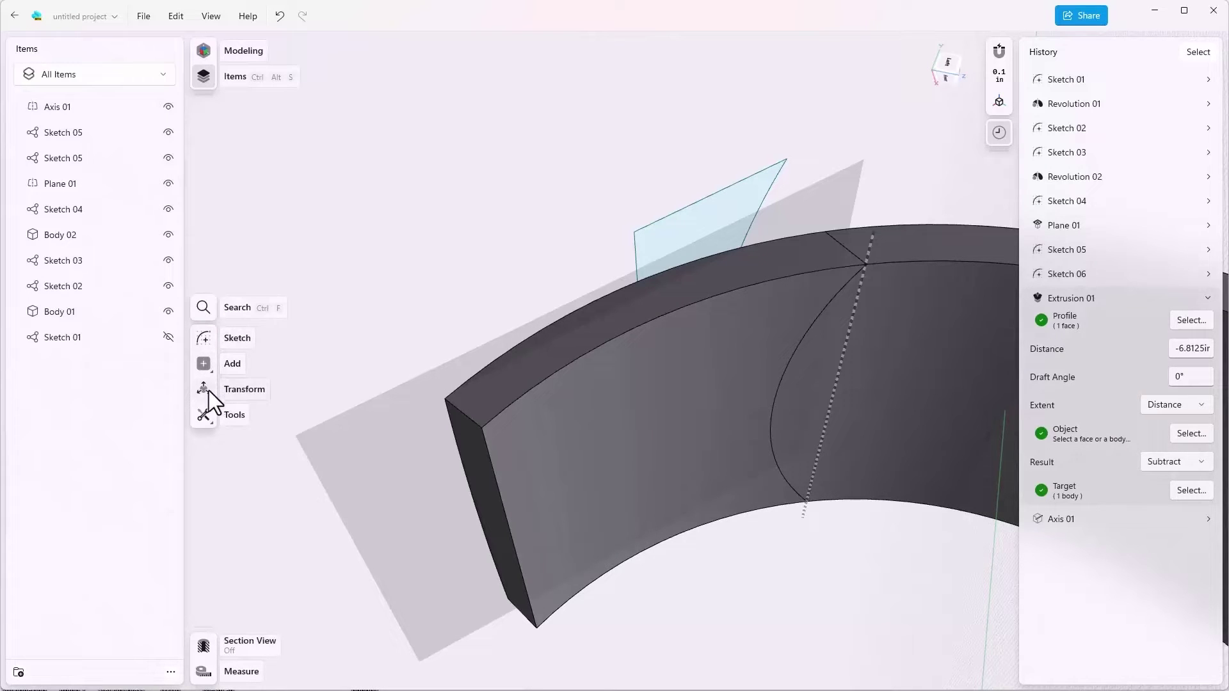
Start Rotate Around Axis and select the cut face on Body 01
{"action": "left_click", "coordinate": [209, 391]}
{"action": "left_click", "coordinate": [284, 491]}
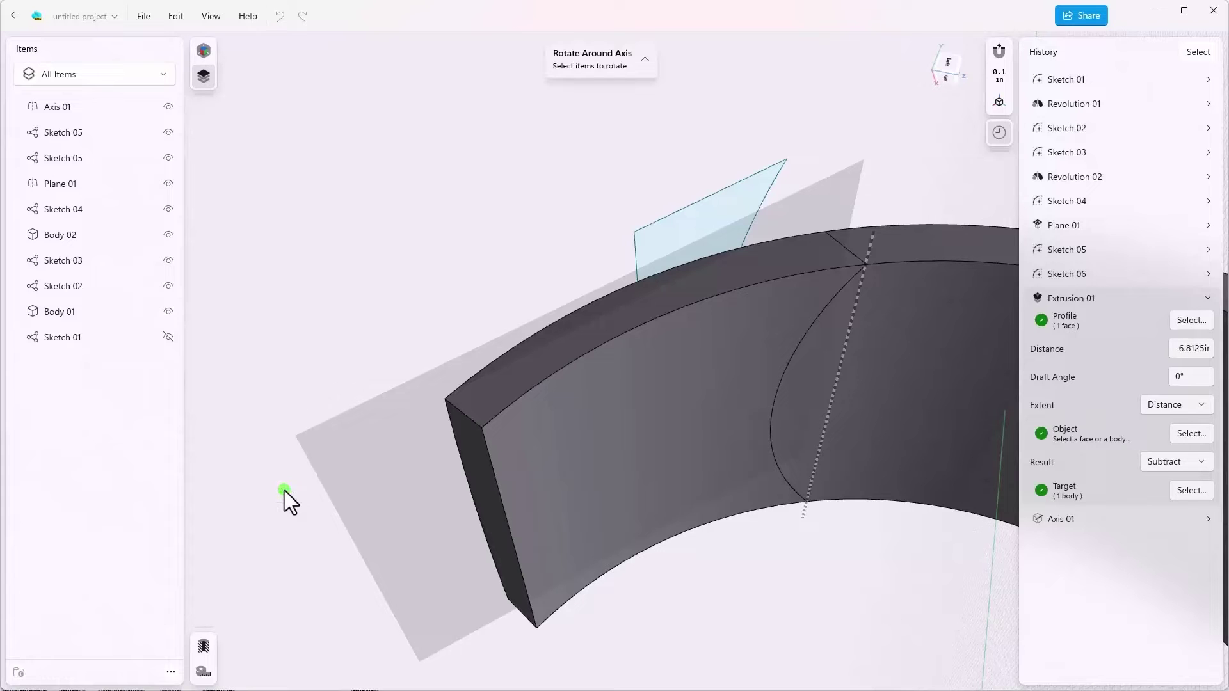
{"action": "mouse_move", "coordinate": [570, 427]}
{"action": "right_mouse_down"}
{"action": "mouse_move", "coordinate": [620, 422]}
{"action": "mouse_move", "coordinate": [699, 247]}
{"action": "right_mouse_up"}
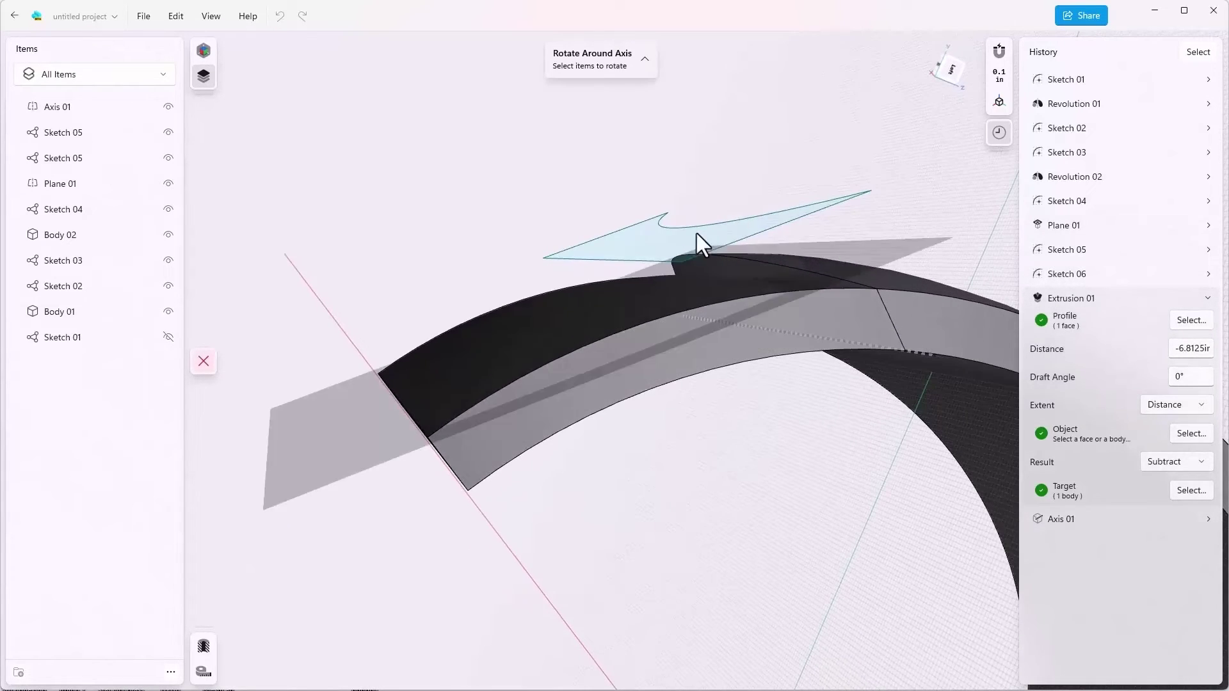
{"action": "left_click", "coordinate": [736, 270]}
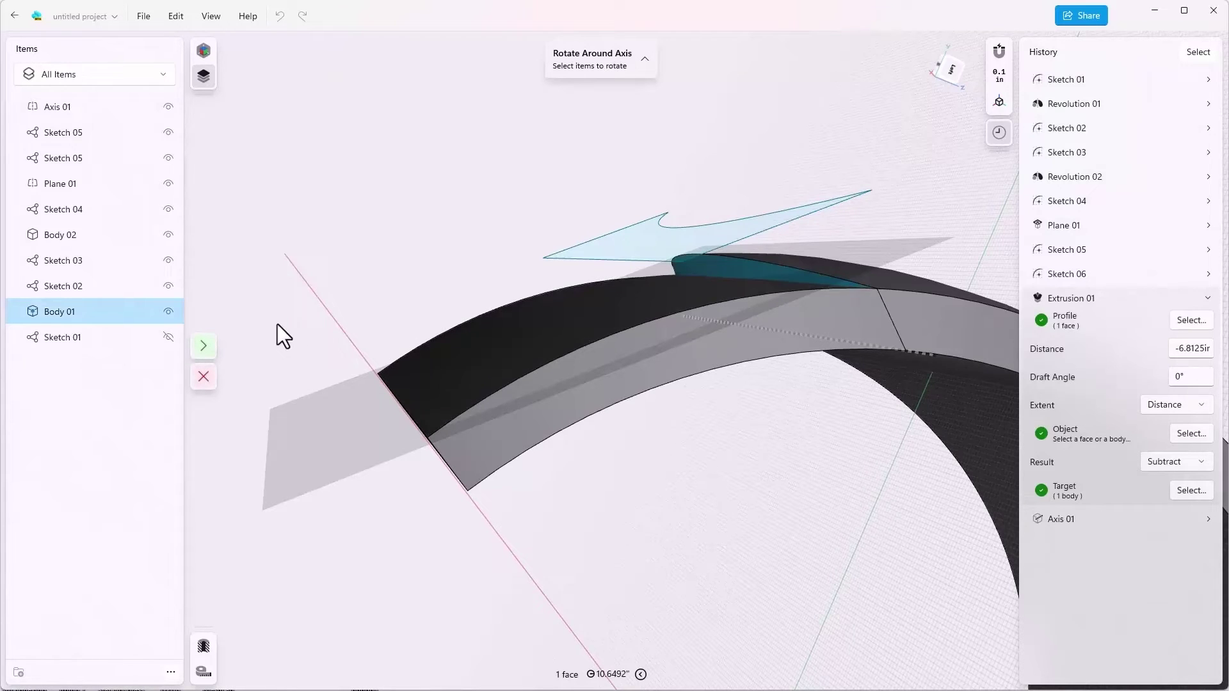
{"action": "left_click", "coordinate": [203, 346]}
Swing the face about 80° back around Axis 01 and confirm
{"action": "right_click_drag", "start_coordinate": [530, 341], "coordinate": [769, 377]}
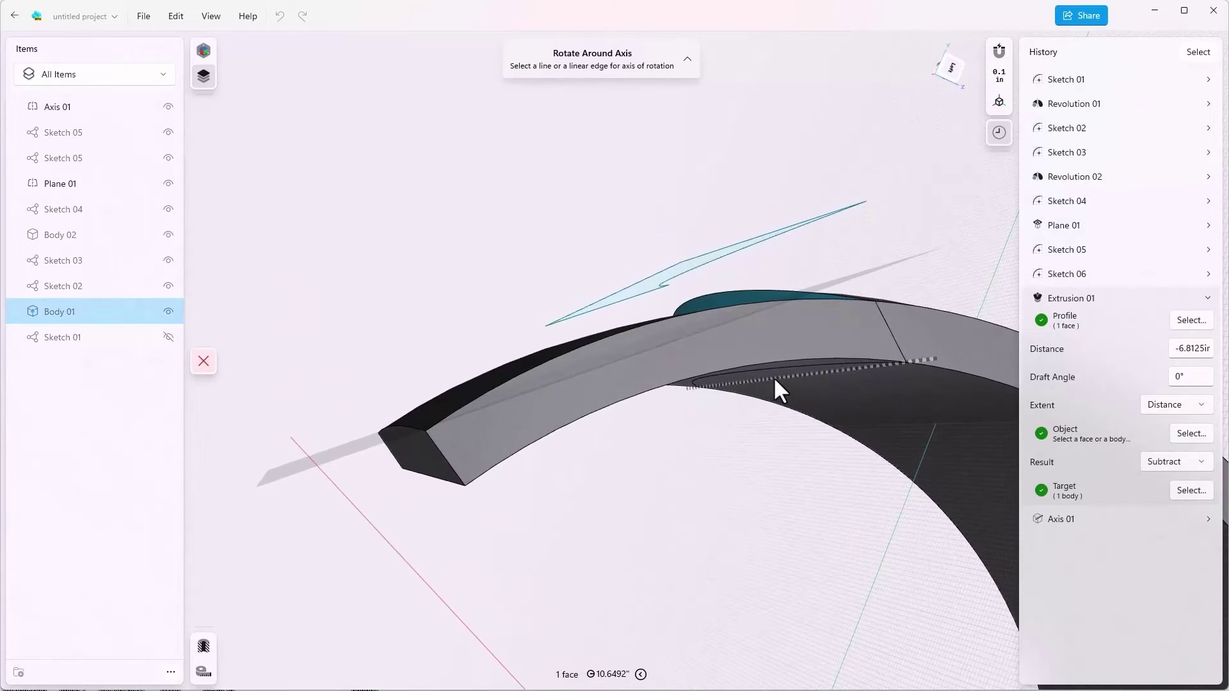
{"action": "left_click", "coordinate": [773, 376]}
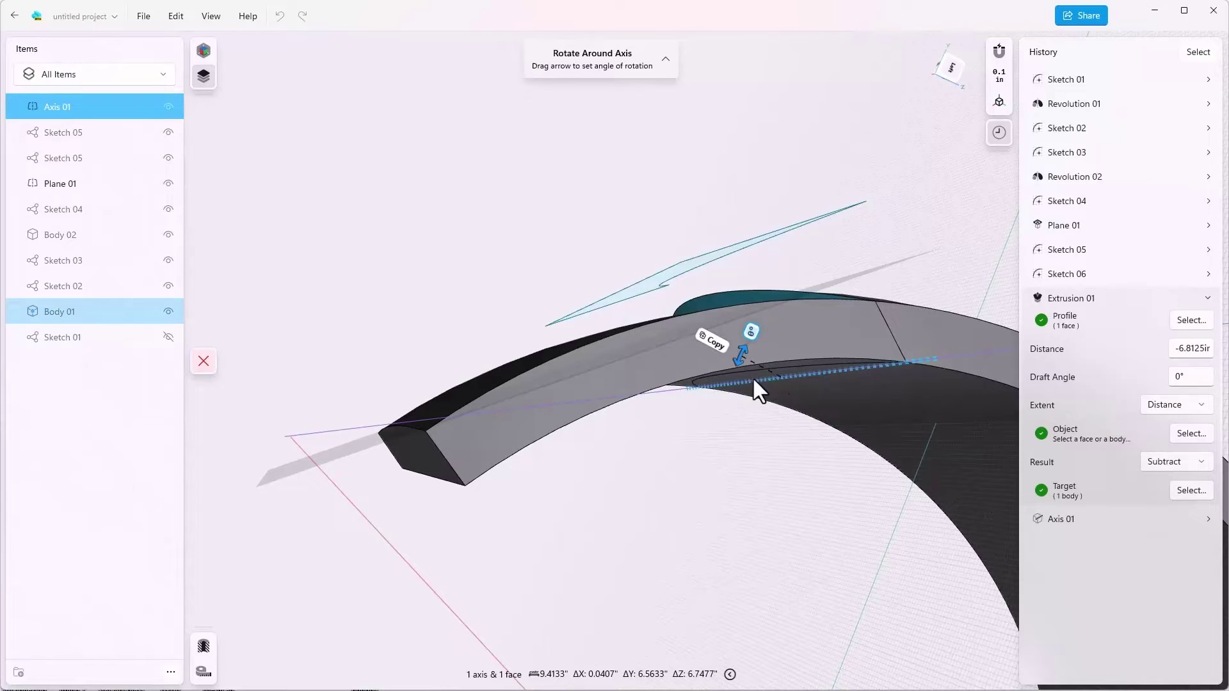
{"action": "mouse_move", "coordinate": [649, 434]}
{"action": "right_mouse_down"}
{"action": "mouse_move", "coordinate": [761, 423]}
{"action": "mouse_move", "coordinate": [777, 359]}
{"action": "mouse_move", "coordinate": [795, 358]}
{"action": "right_mouse_up"}
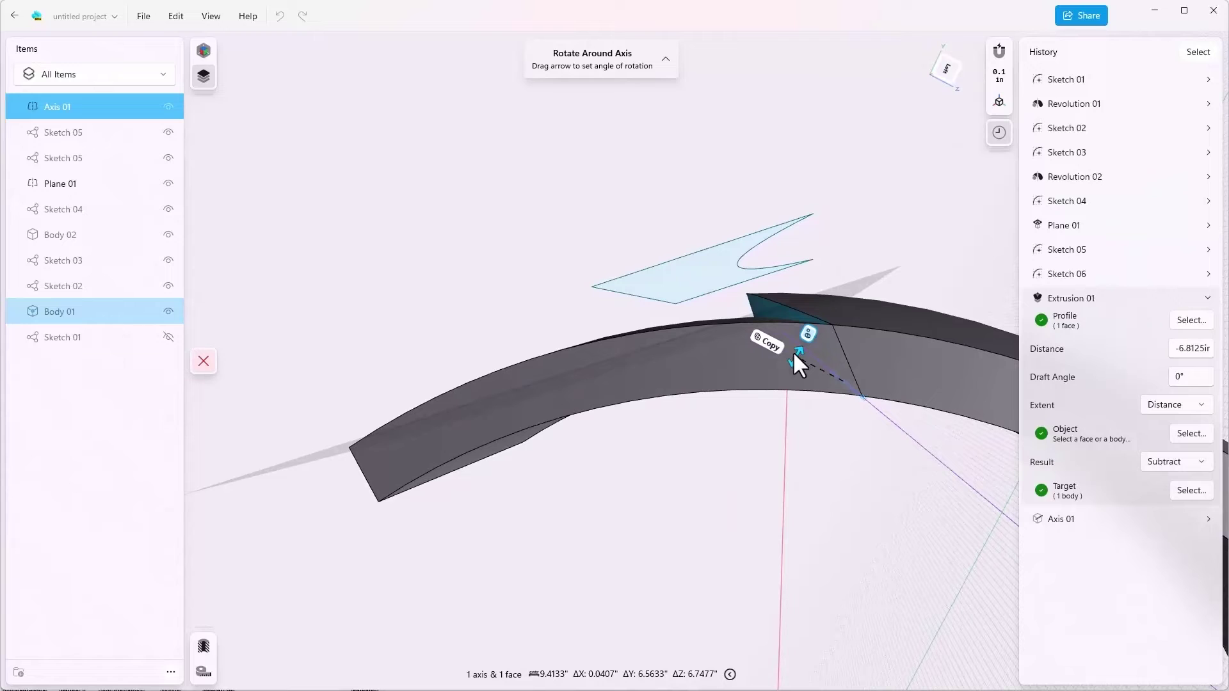
{"action": "mouse_move", "coordinate": [798, 350]}
{"action": "left_mouse_down"}
{"action": "mouse_move", "coordinate": [852, 363]}
{"action": "mouse_move", "coordinate": [859, 336]}
{"action": "left_mouse_up"}
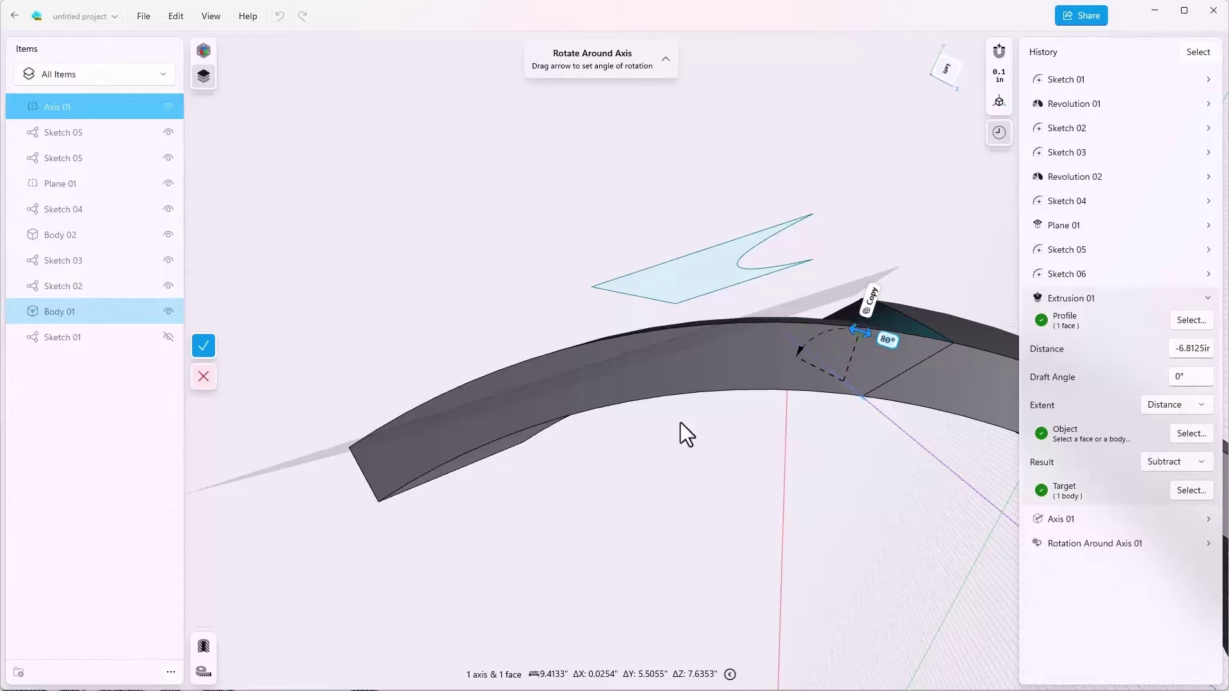
{"action": "left_click", "coordinate": [194, 347]}
{"action": "right_click_drag", "start_coordinate": [194, 350], "coordinate": [399, 238]}
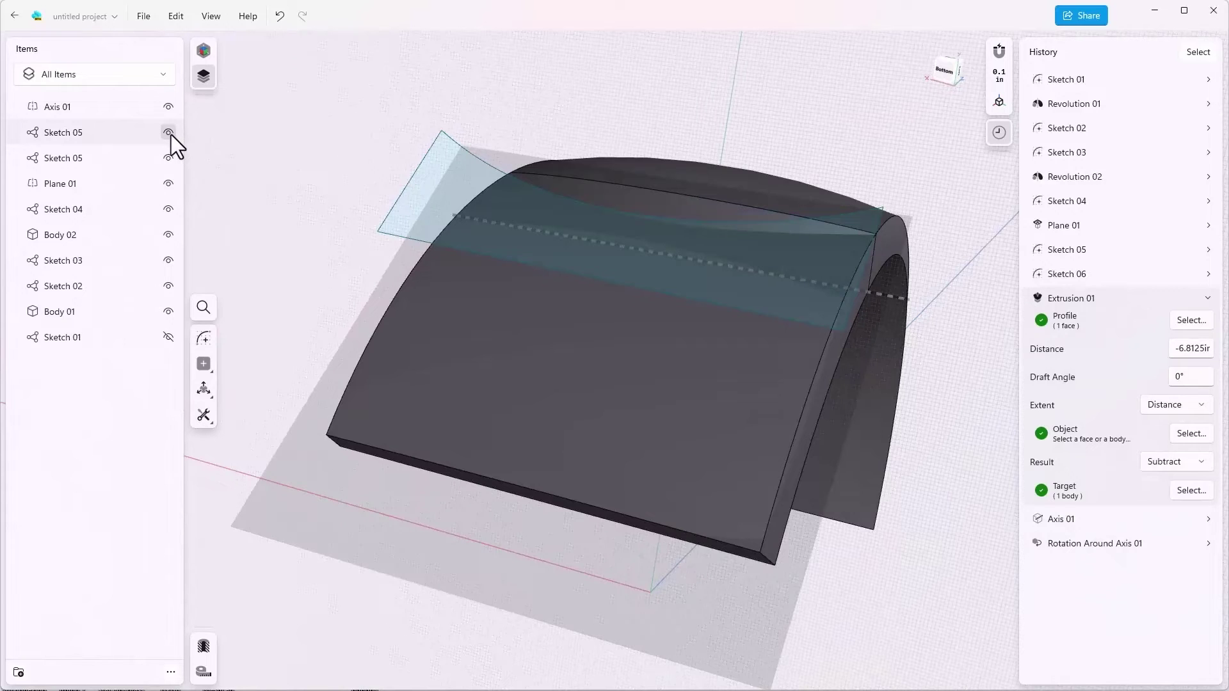
Turn off Sketch 05's eye icon in the Items panel
{"action": "left_click", "coordinate": [170, 132]}
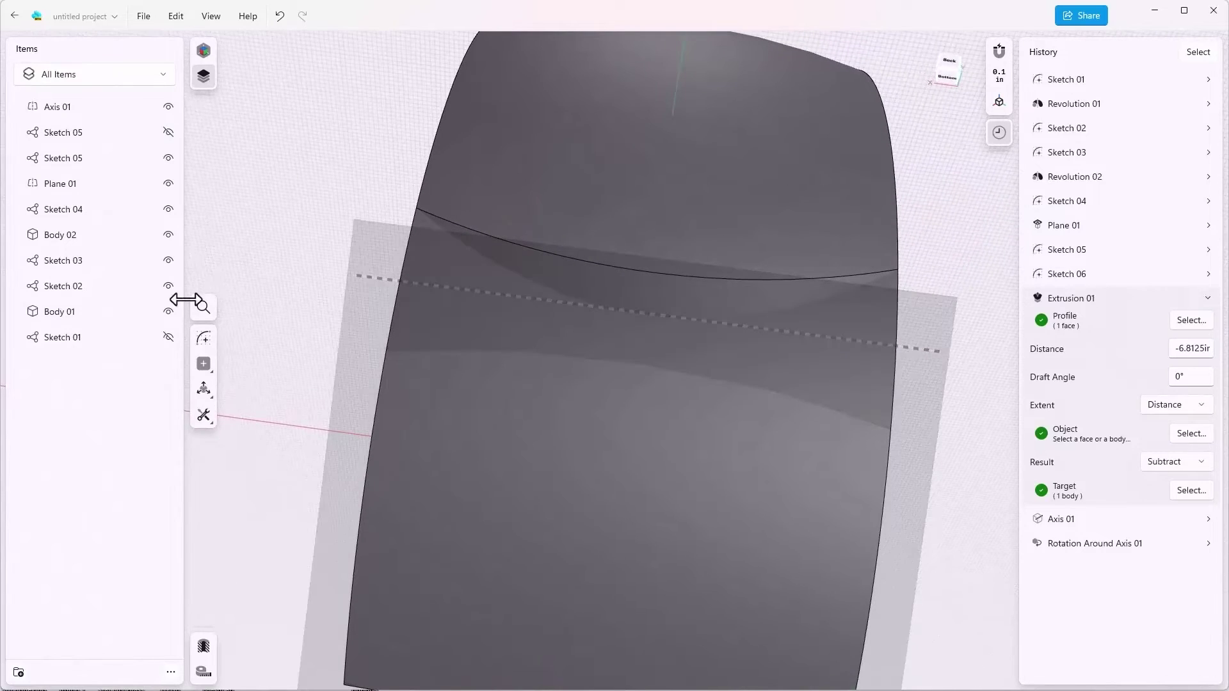
Start a sketch on the plane and draw a downward half-circle 3-point arc
{"action": "left_click", "coordinate": [201, 334]}
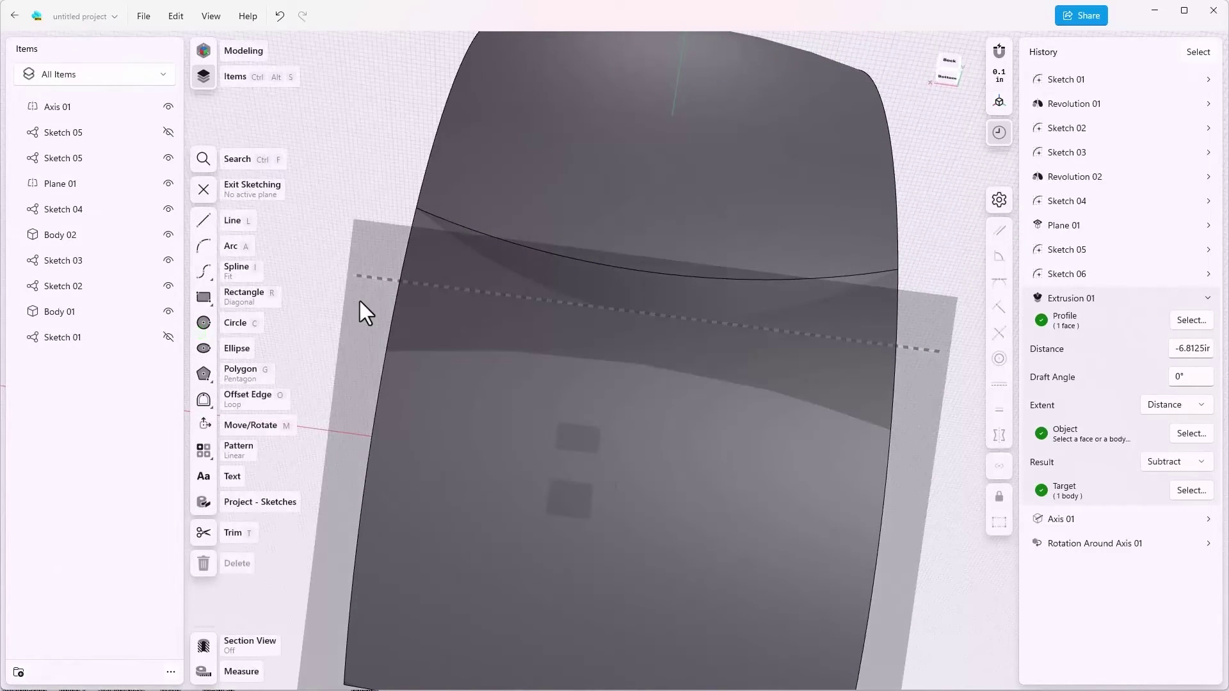
{"action": "left_click", "coordinate": [361, 304]}
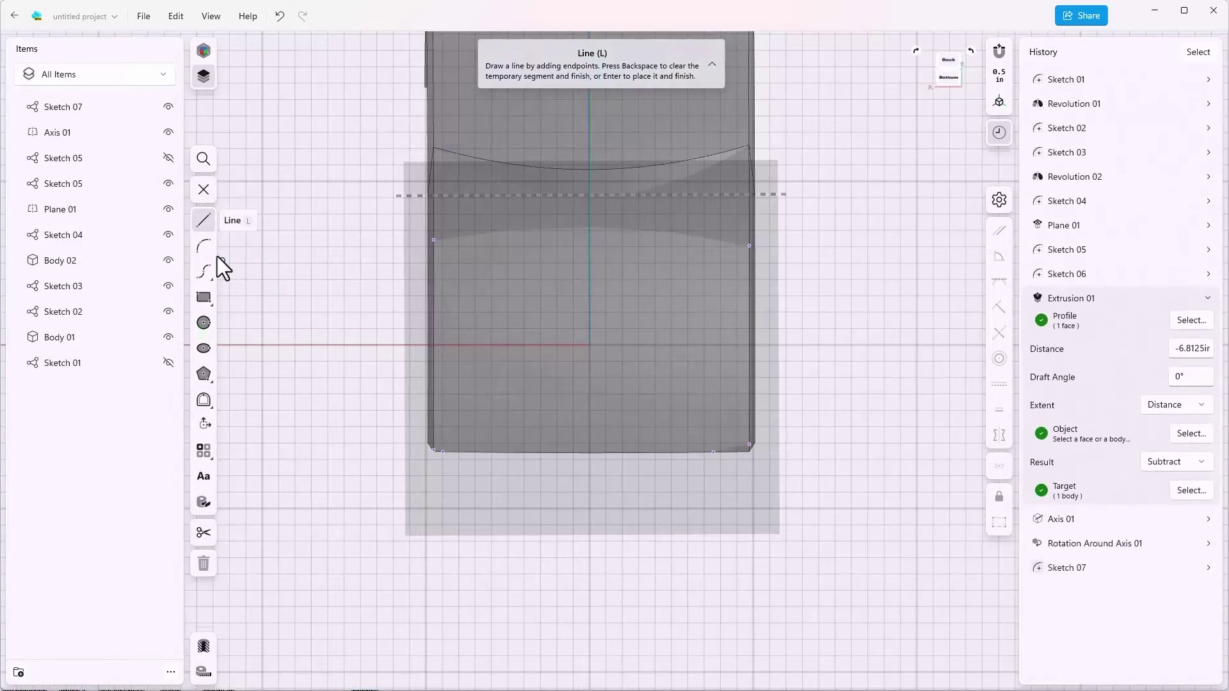
{"action": "left_click", "coordinate": [205, 248]}
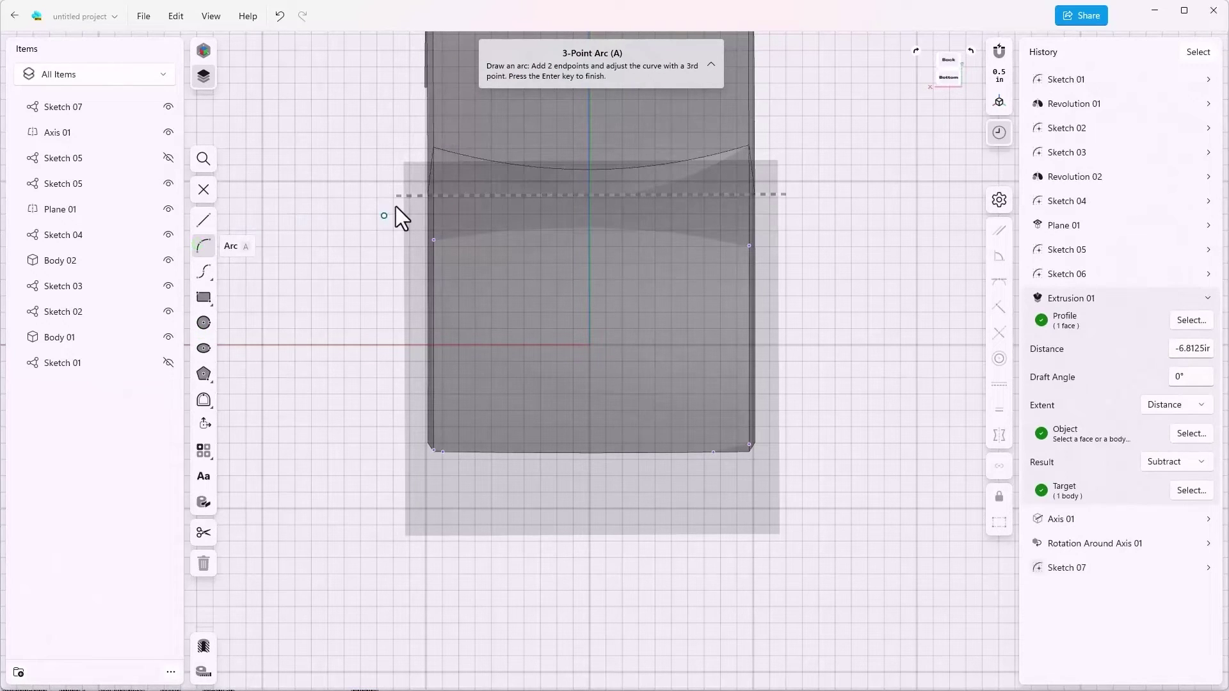
{"action": "left_click", "coordinate": [411, 182]}
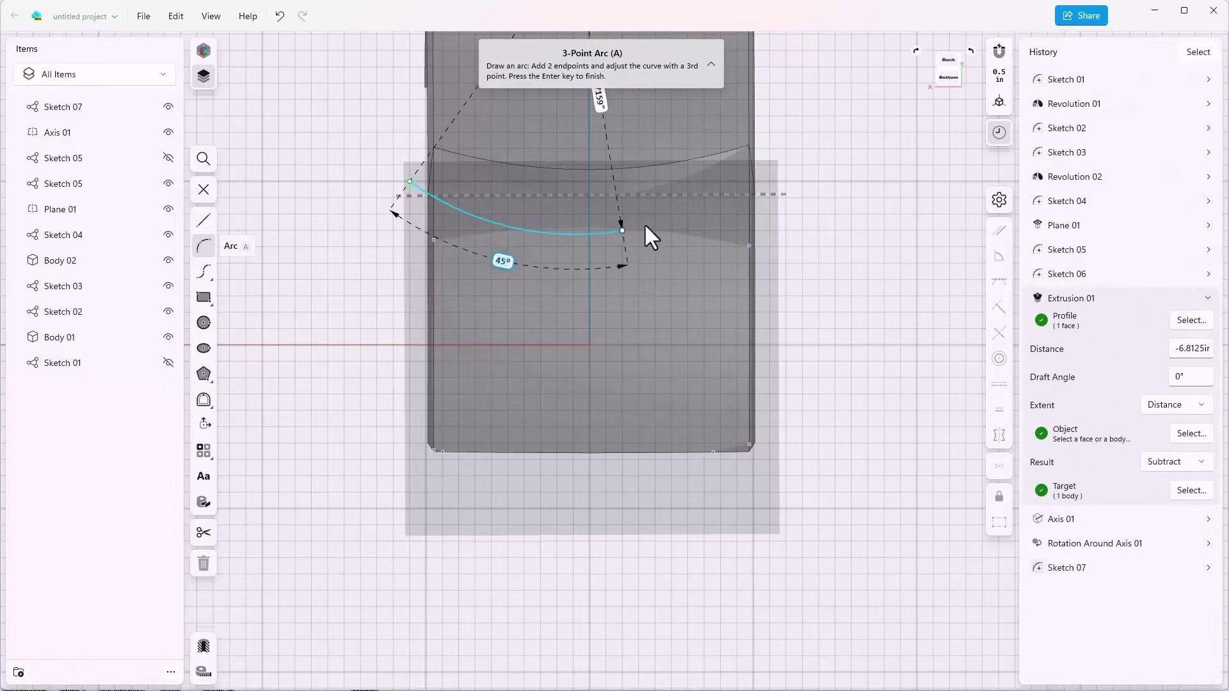
{"action": "left_click", "coordinate": [769, 186]}
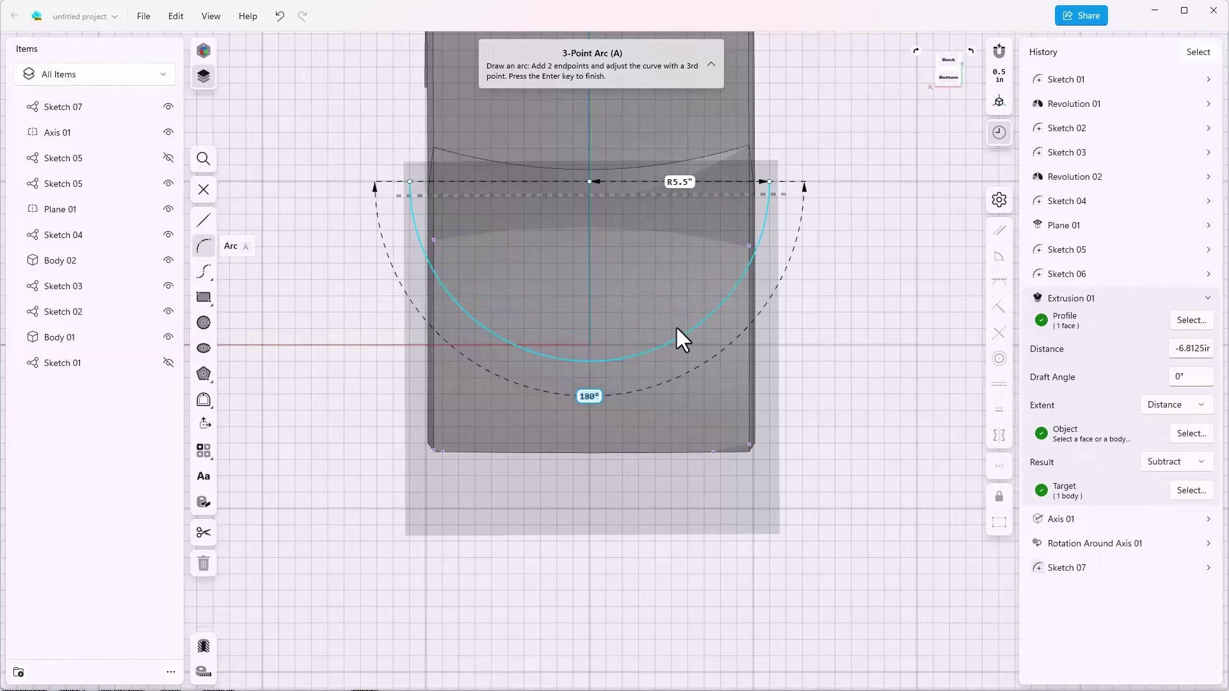
{"action": "left_click", "coordinate": [676, 327]}
Close the arc with three straight lines, including an 11-inch bottom line
{"action": "left_click", "coordinate": [199, 220]}
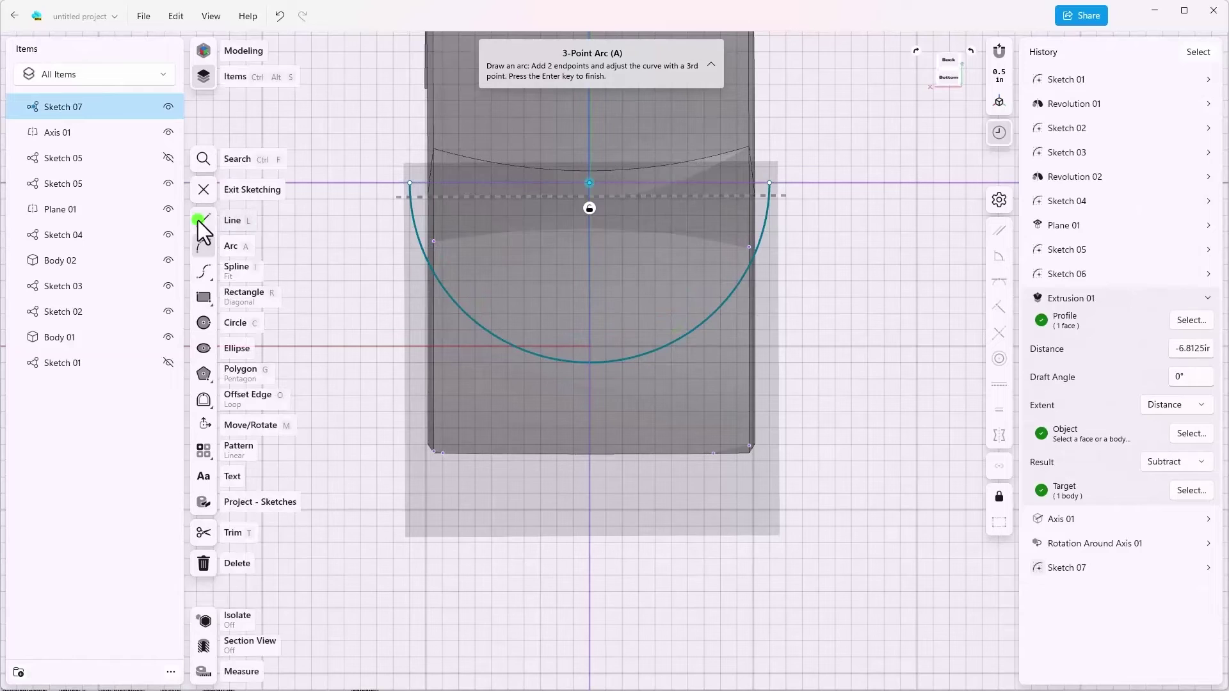
{"action": "left_click", "coordinate": [410, 187]}
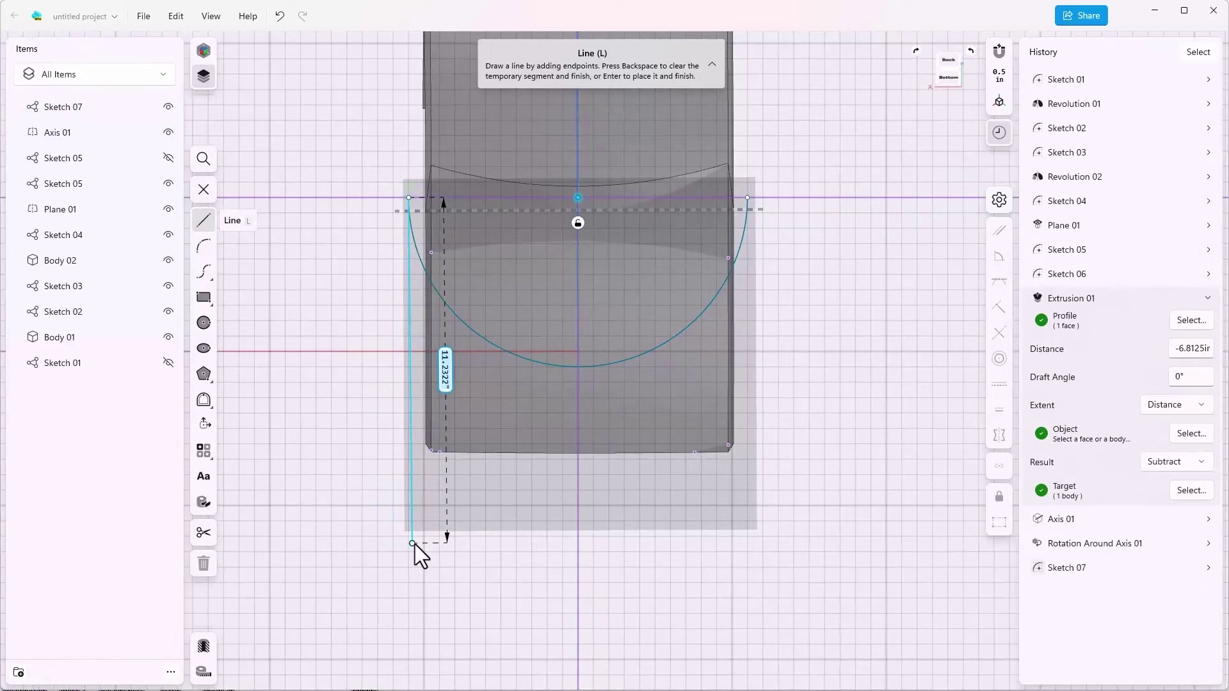
{"action": "left_click", "coordinate": [409, 505]}
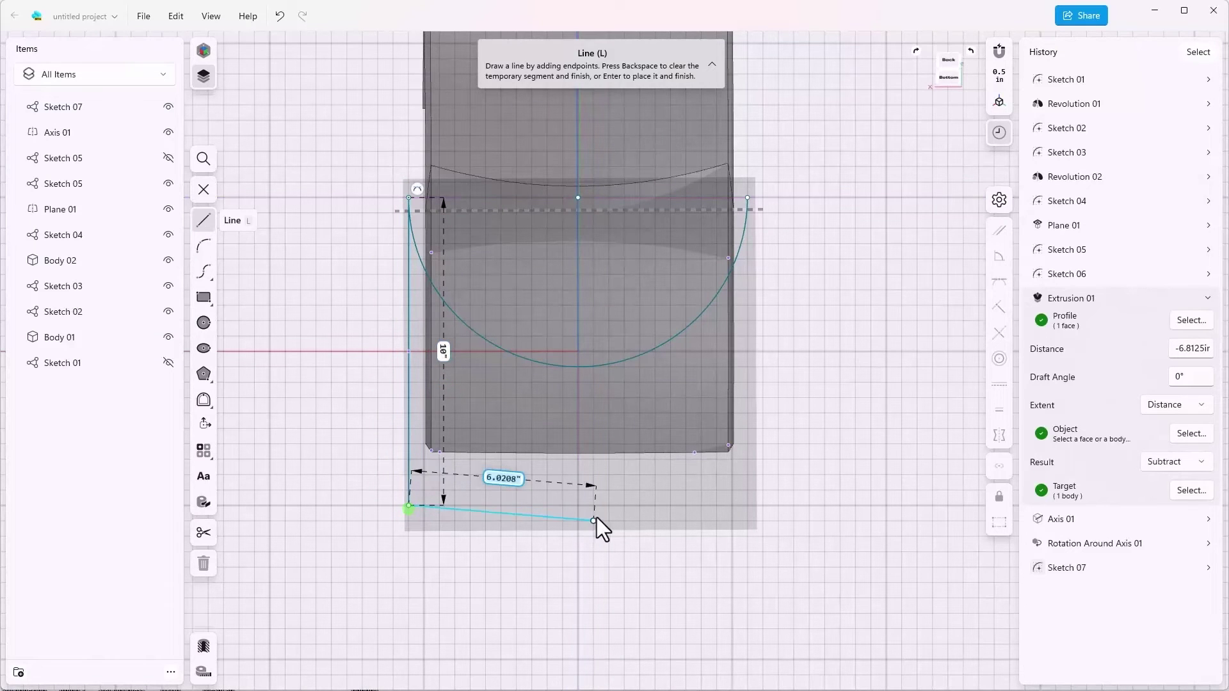
{"action": "left_click", "coordinate": [752, 506]}
{"action": "left_click", "coordinate": [748, 198]}
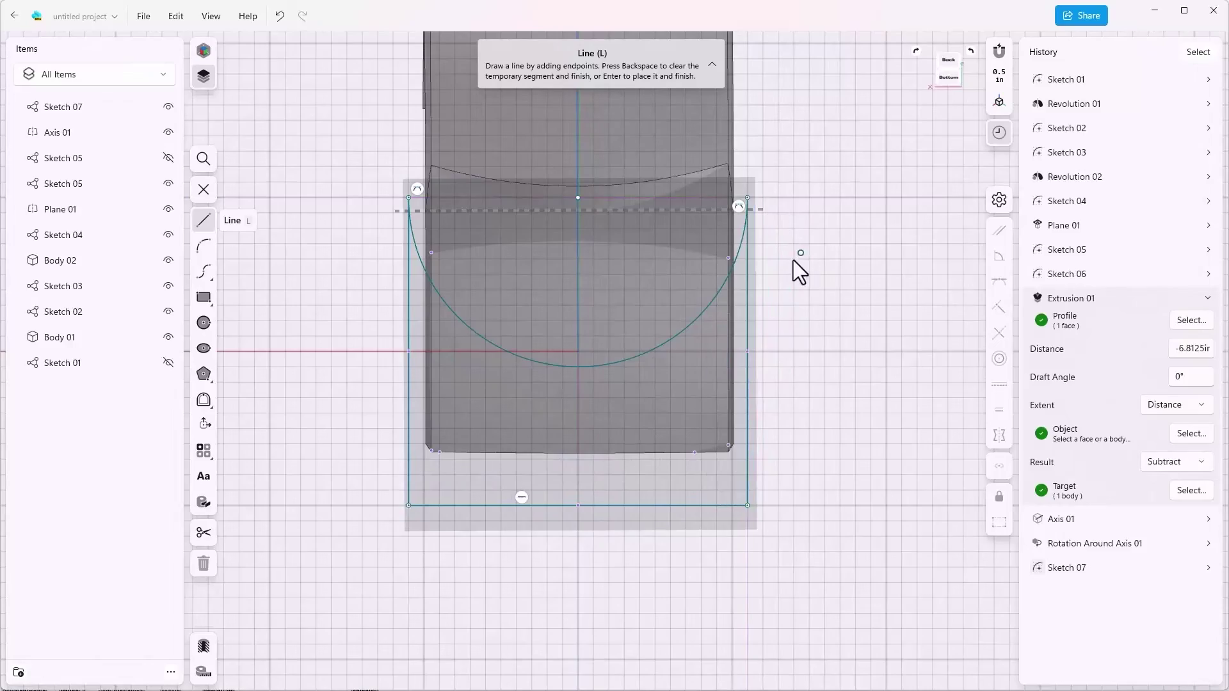
{"action": "scroll", "coordinate": [777, 264], "scroll_direction": "up", "scroll_amount": 2}
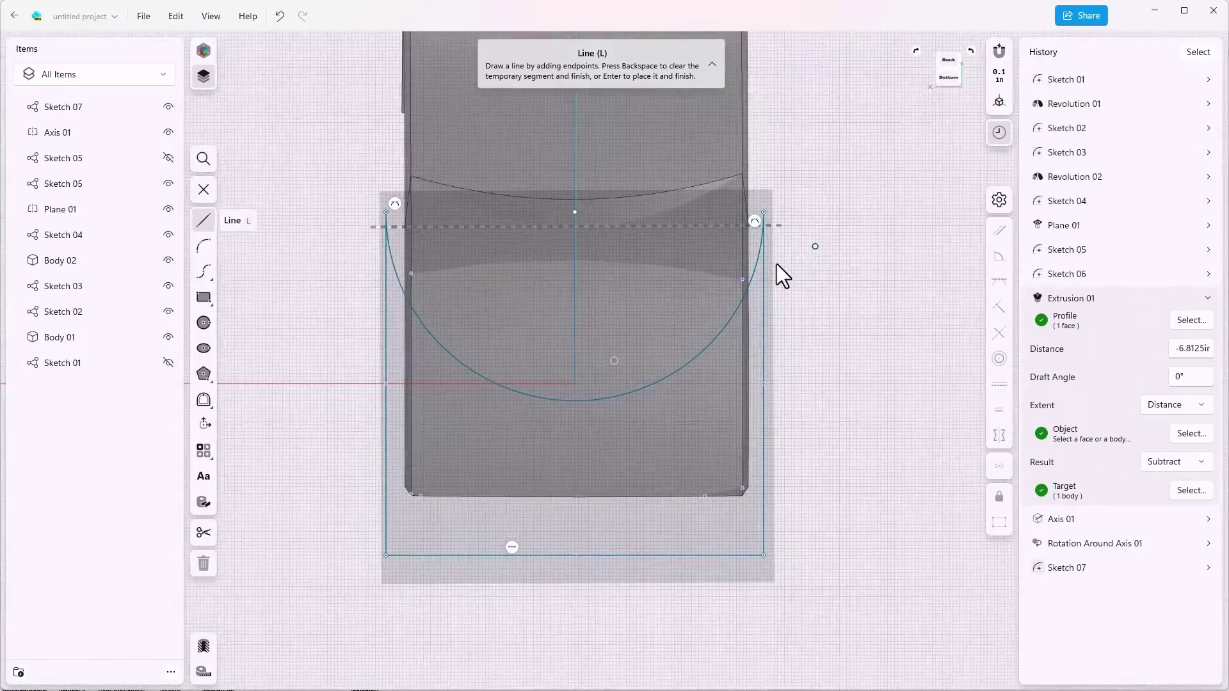
{"action": "middle_click_drag", "start_coordinate": [777, 265], "coordinate": [436, 241]}
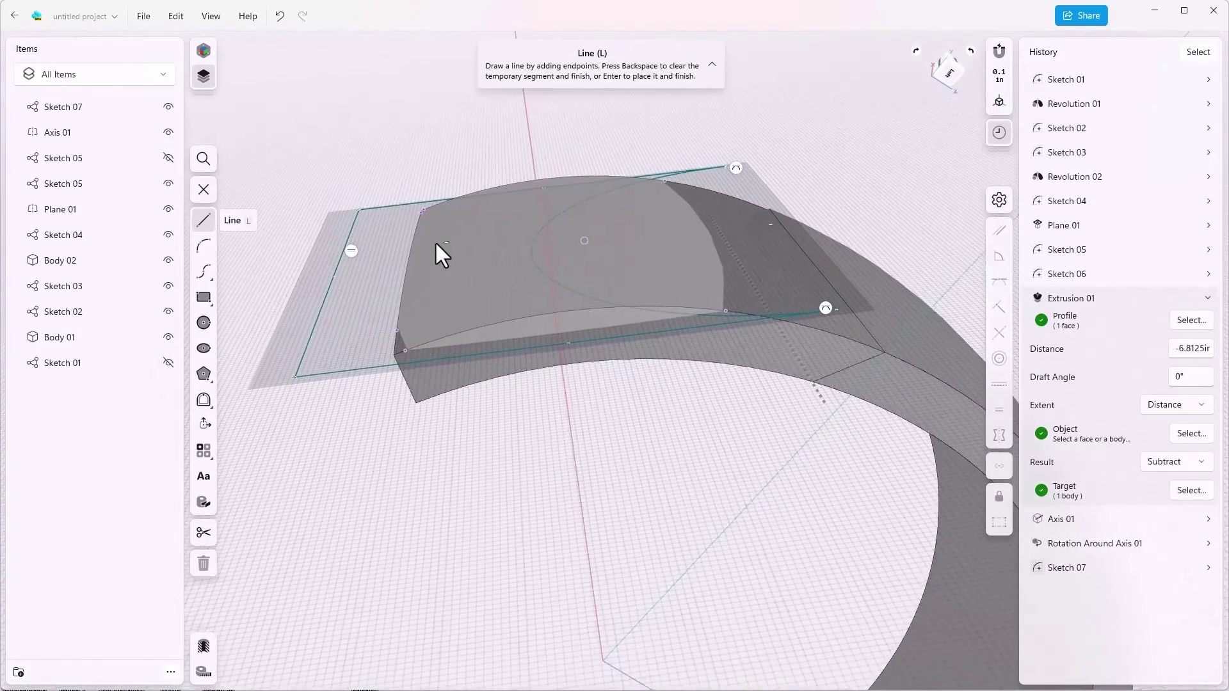
Finish Sketch 07 and tilt a Move/Rotate copy of it upward
{"action": "left_click", "coordinate": [201, 191]}
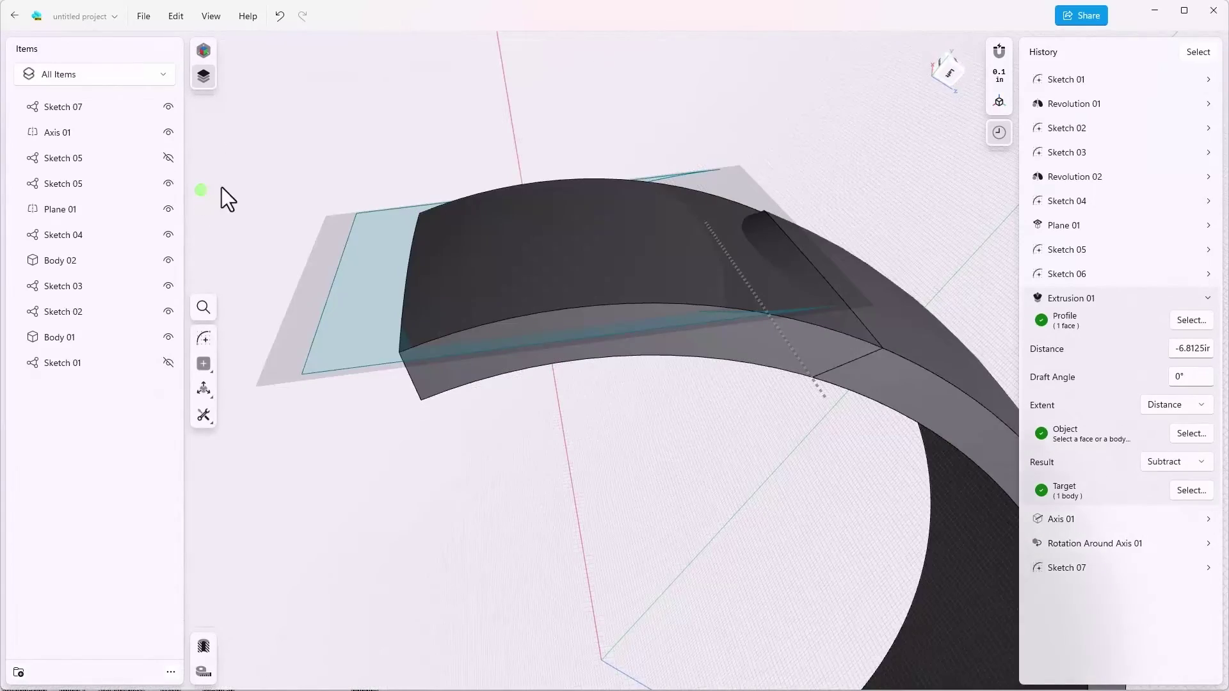
{"action": "left_click", "coordinate": [83, 105]}
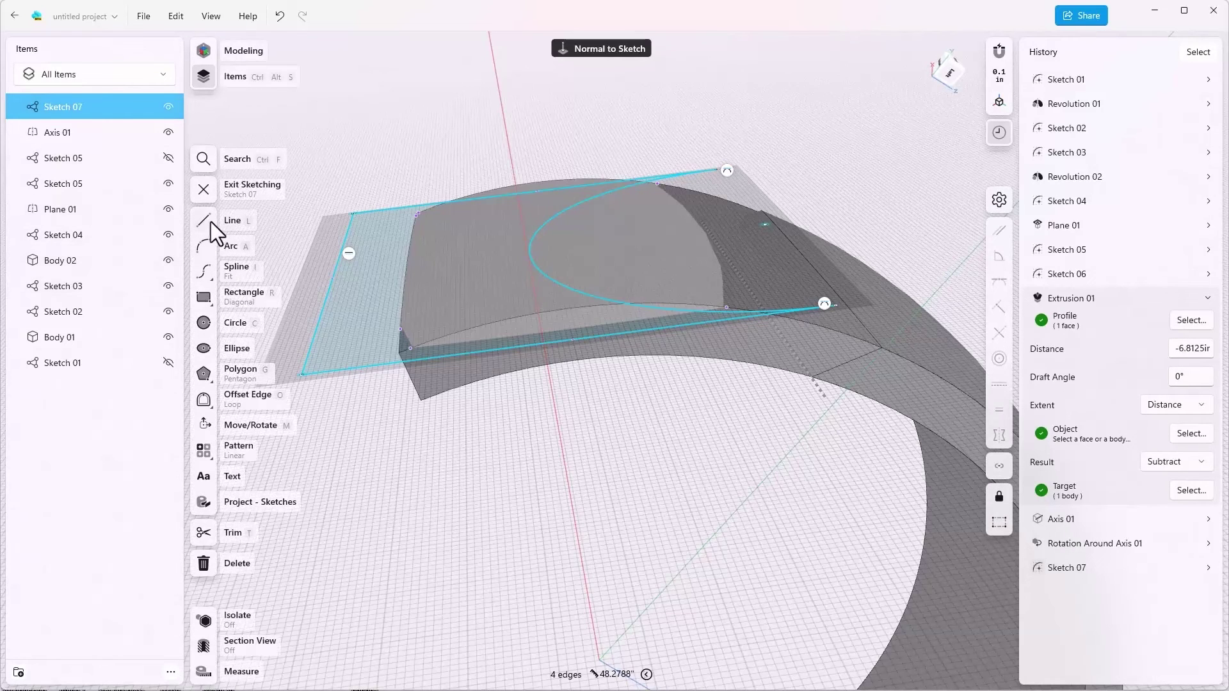
{"action": "left_click", "coordinate": [205, 197]}
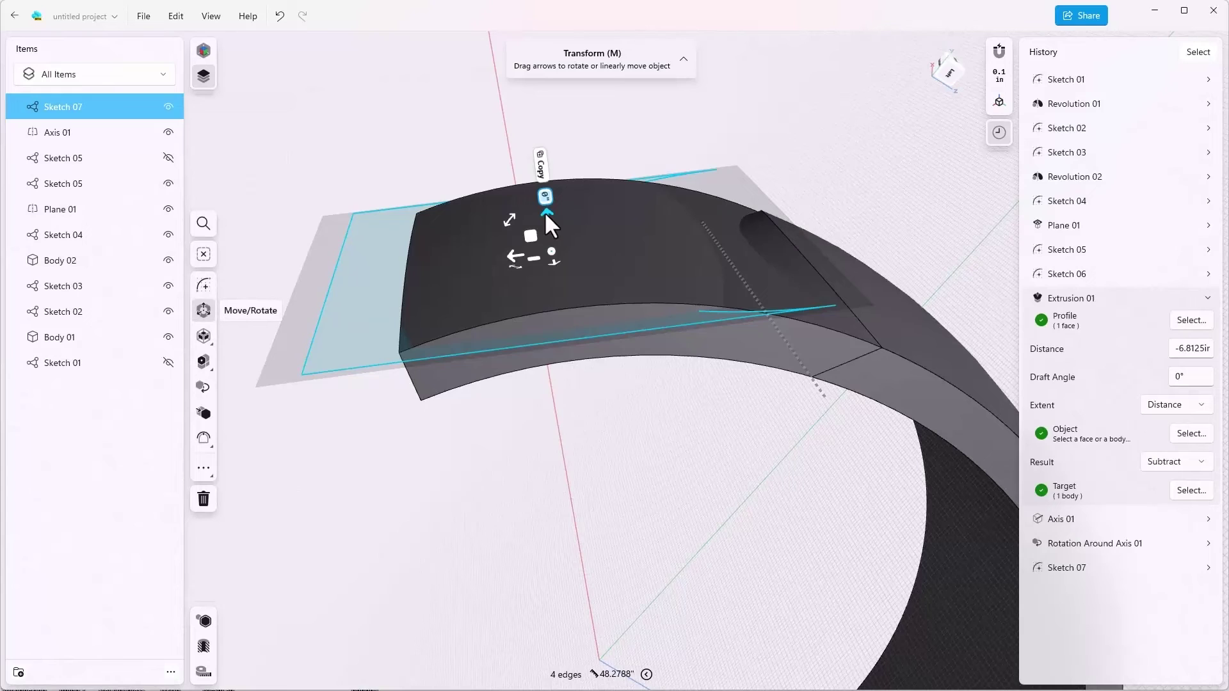
{"action": "left_click_drag", "start_coordinate": [544, 211], "coordinate": [539, 171]}
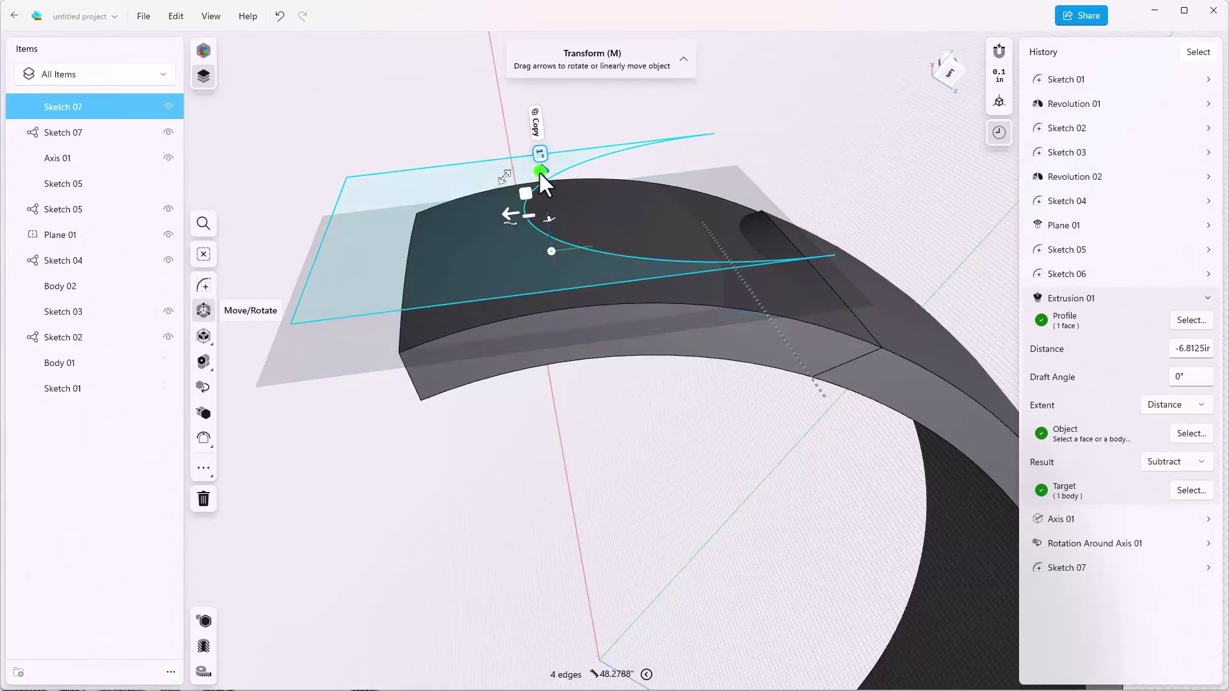
Extrude the Sketch 08 profile about 6.56 inches down into the arch as Extrusion 02
{"action": "left_click", "coordinate": [392, 133]}
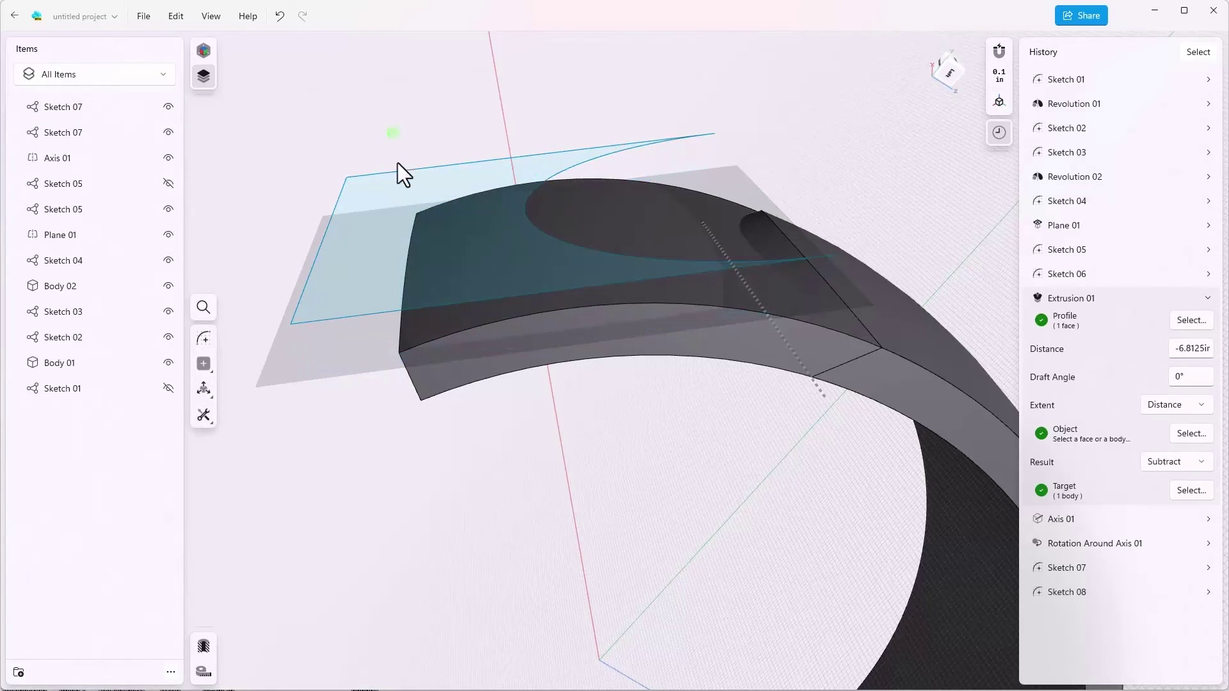
{"action": "left_click", "coordinate": [389, 187]}
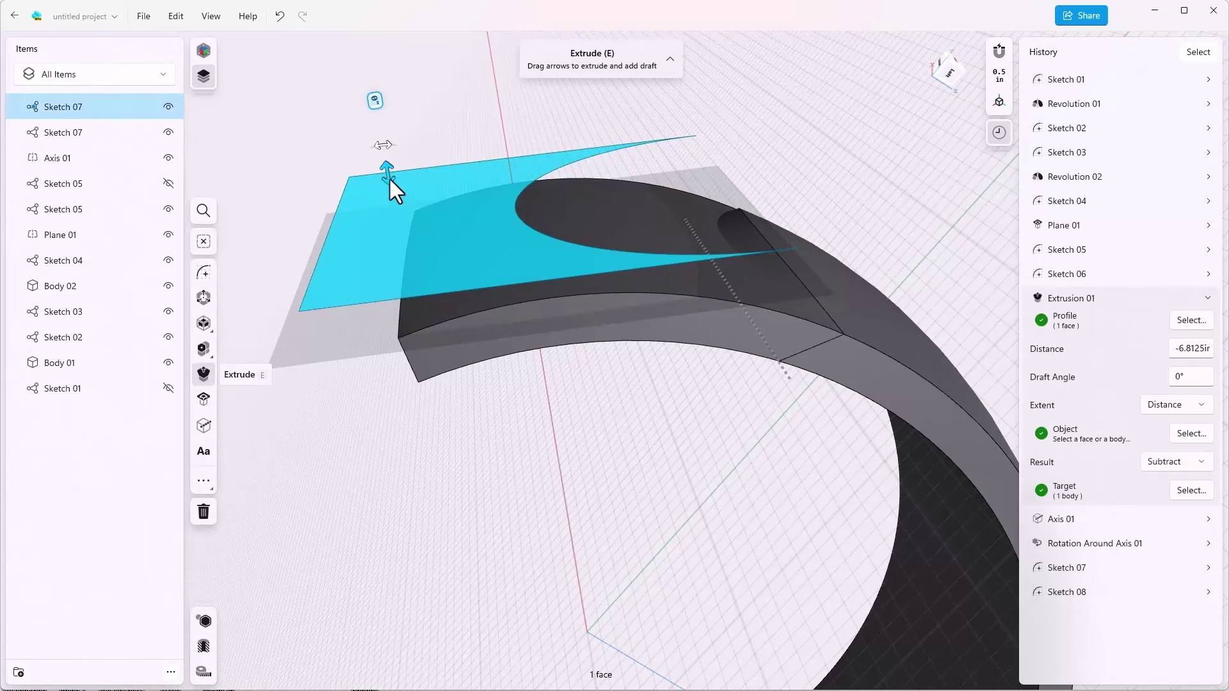
{"action": "mouse_move", "coordinate": [390, 180]}
{"action": "left_mouse_down"}
{"action": "mouse_move", "coordinate": [399, 330]}
{"action": "mouse_move", "coordinate": [438, 393]}
{"action": "left_mouse_up"}
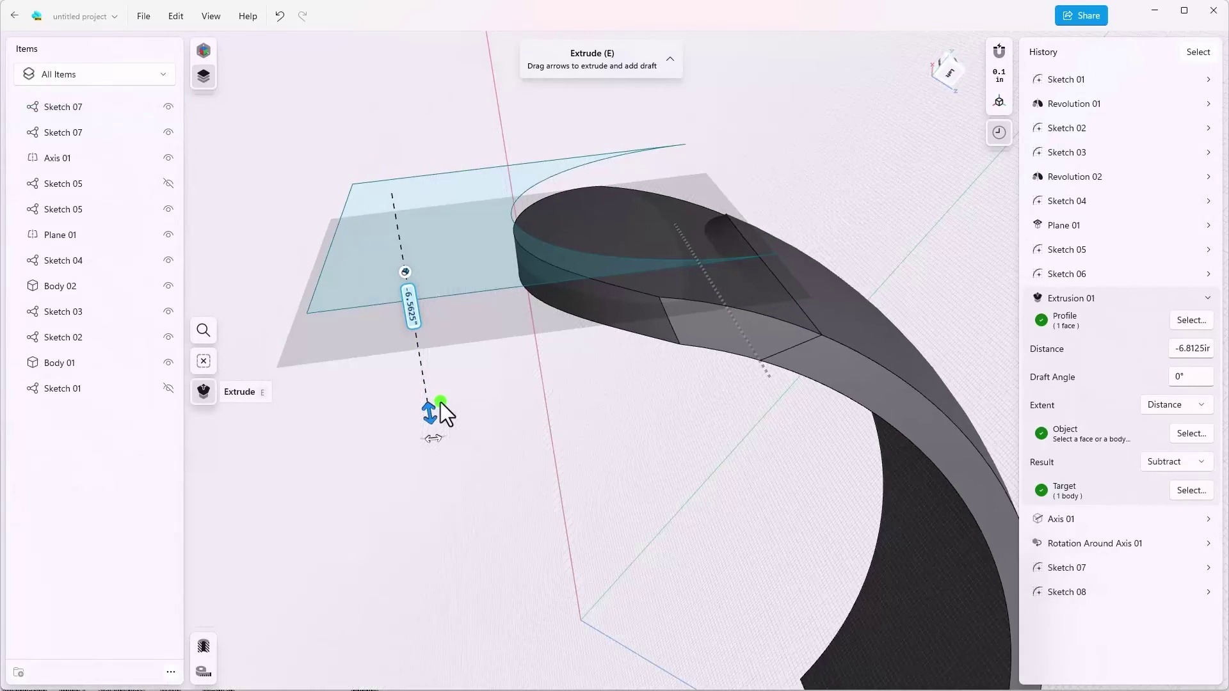